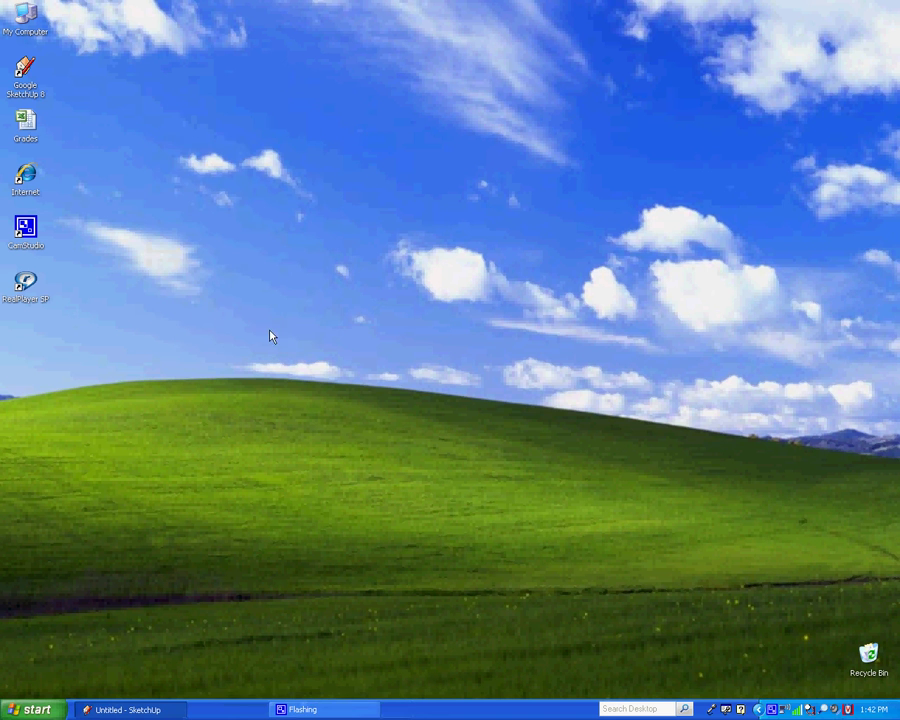
# Step: Restore the Untitled SketchUp window from the taskbar to show the empty model
pyautogui.click(126, 710)
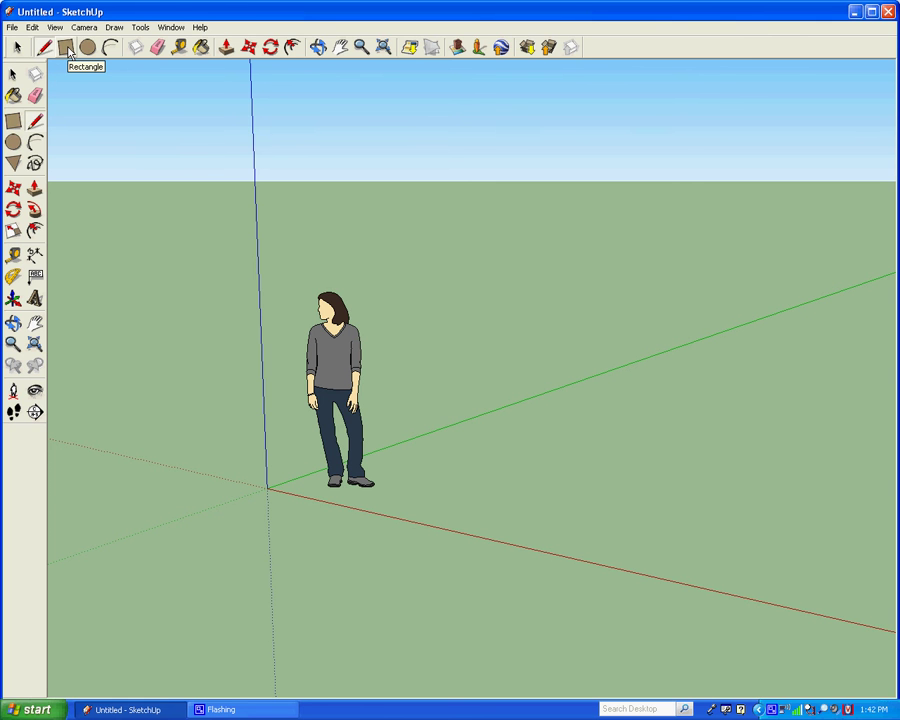
# Step: Draw a floor rectangle on the ground starting at the origin
pyautogui.click(44, 46)
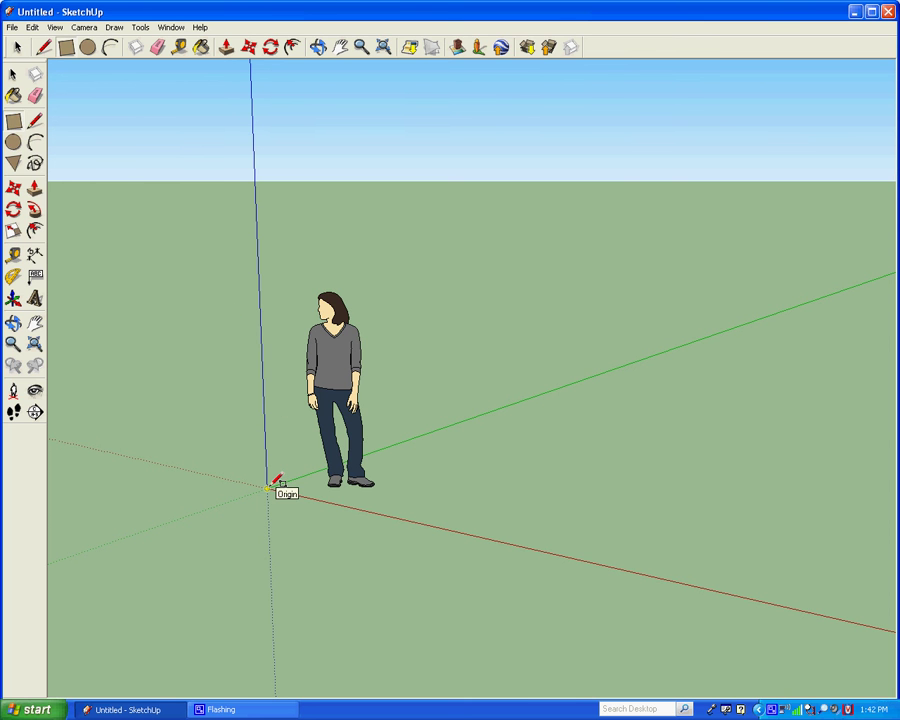
pyautogui.click(267, 487)
pyautogui.click(268, 487)
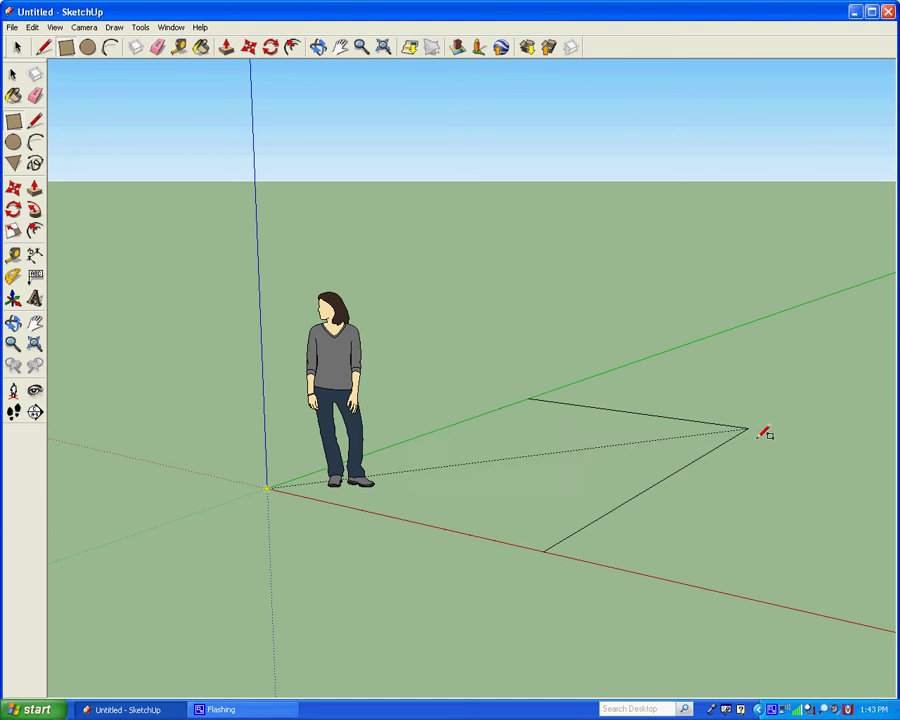
pyautogui.click(761, 442)
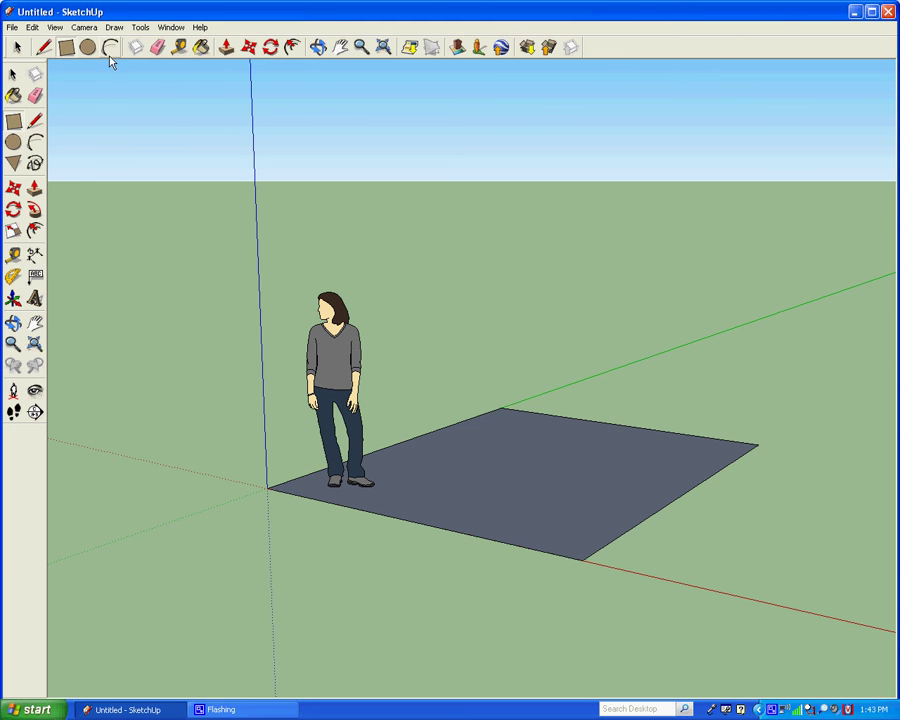
# Step: Push/Pull the floor rectangle upward into a tall box
pyautogui.click(226, 47)
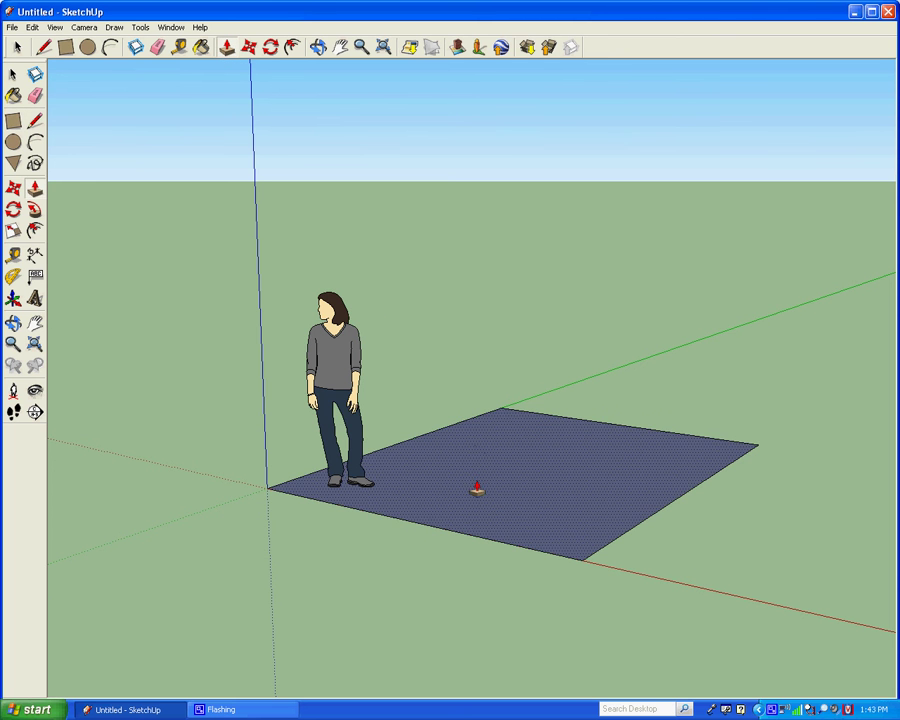
pyautogui.moveTo(477, 489); pyautogui.dragTo(471, 237)
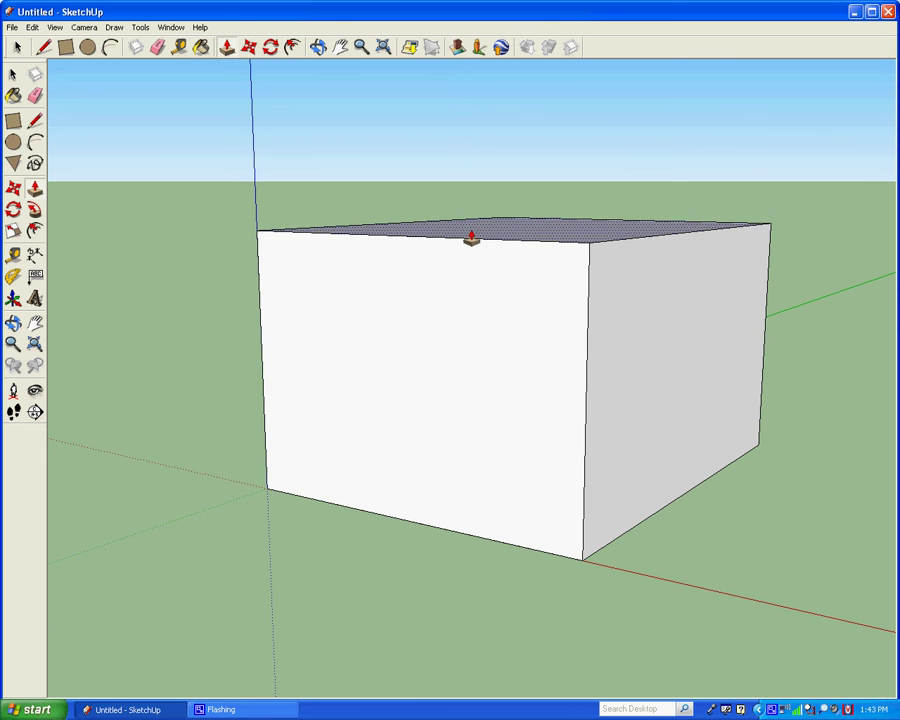
pyautogui.click(471, 237)
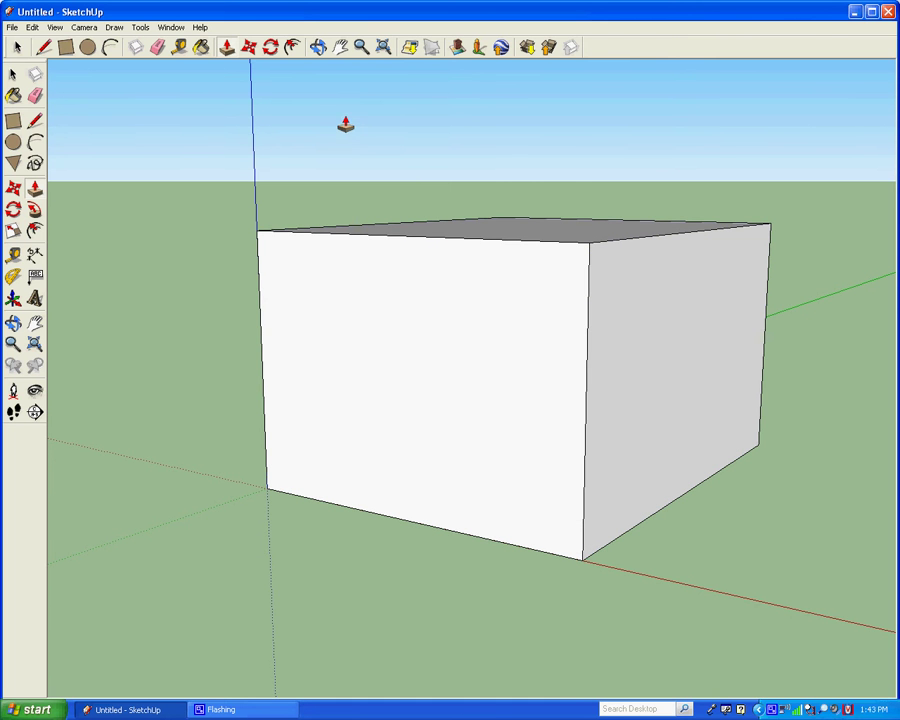
# Step: Orbit and pan around the box until its right end face is in view
pyautogui.click(318, 50)
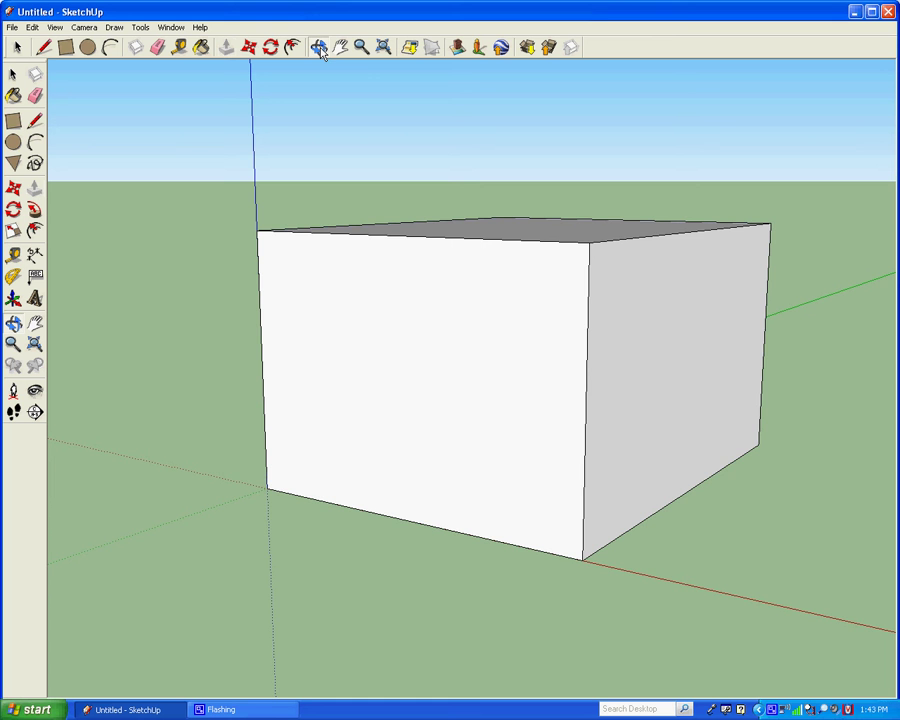
pyautogui.moveTo(482, 150)
pyautogui.mouseDown()
pyautogui.moveTo(424, 166)
pyautogui.moveTo(216, 168)
pyautogui.moveTo(158, 162)
pyautogui.moveTo(102, 114)
pyautogui.moveTo(100, 122)
pyautogui.mouseUp()
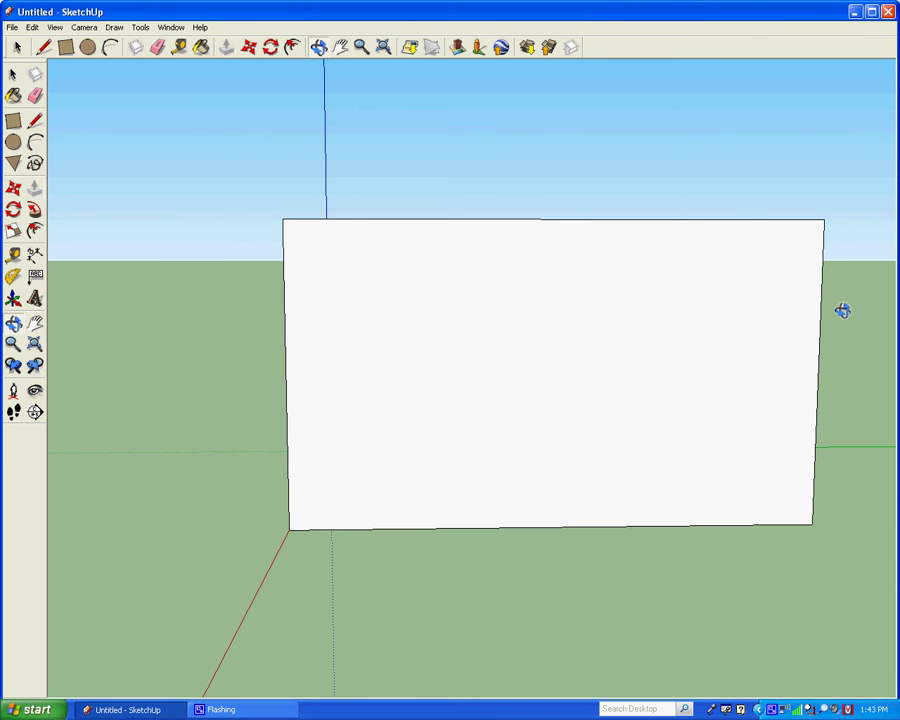
pyautogui.moveTo(844, 309)
pyautogui.mouseDown()
pyautogui.moveTo(586, 319)
pyautogui.moveTo(598, 322)
pyautogui.mouseUp()
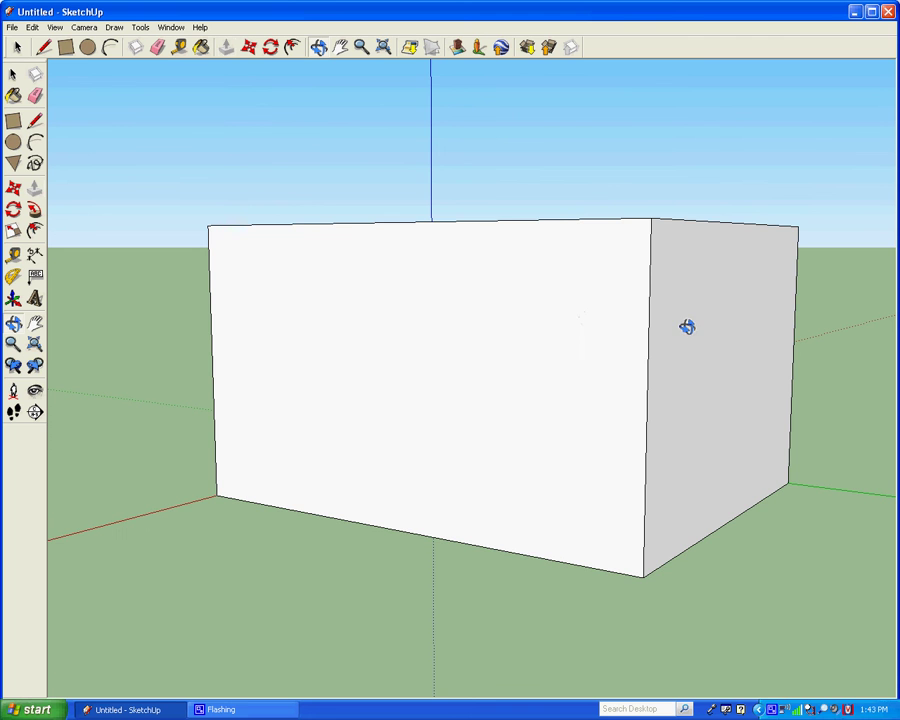
pyautogui.moveTo(687, 326)
pyautogui.mouseDown()
pyautogui.moveTo(498, 321)
pyautogui.moveTo(641, 322)
pyautogui.moveTo(691, 301)
pyautogui.moveTo(745, 311)
pyautogui.mouseUp()
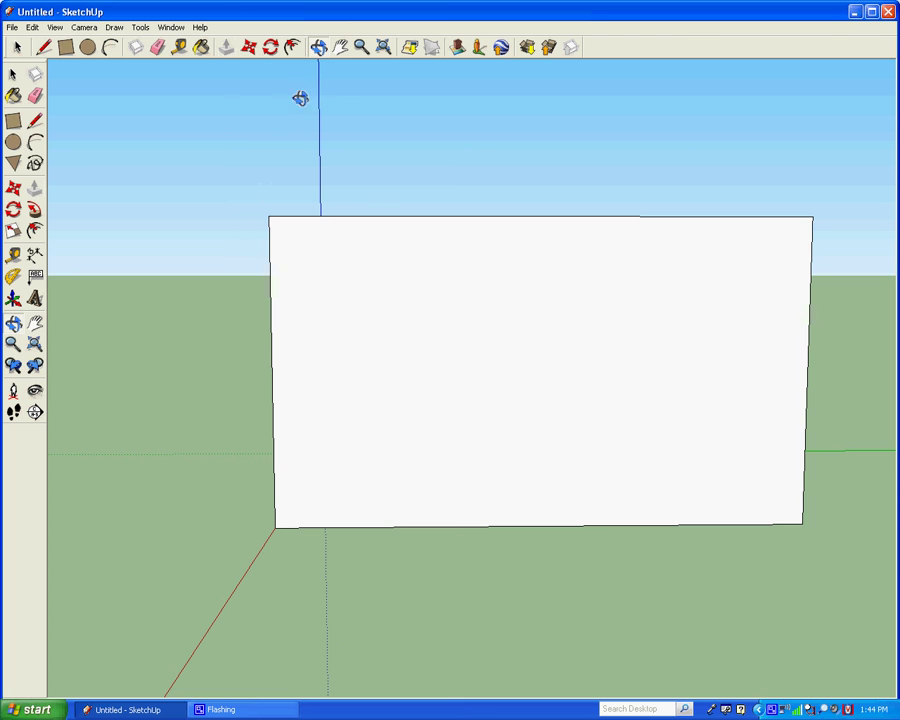
pyautogui.click(340, 50)
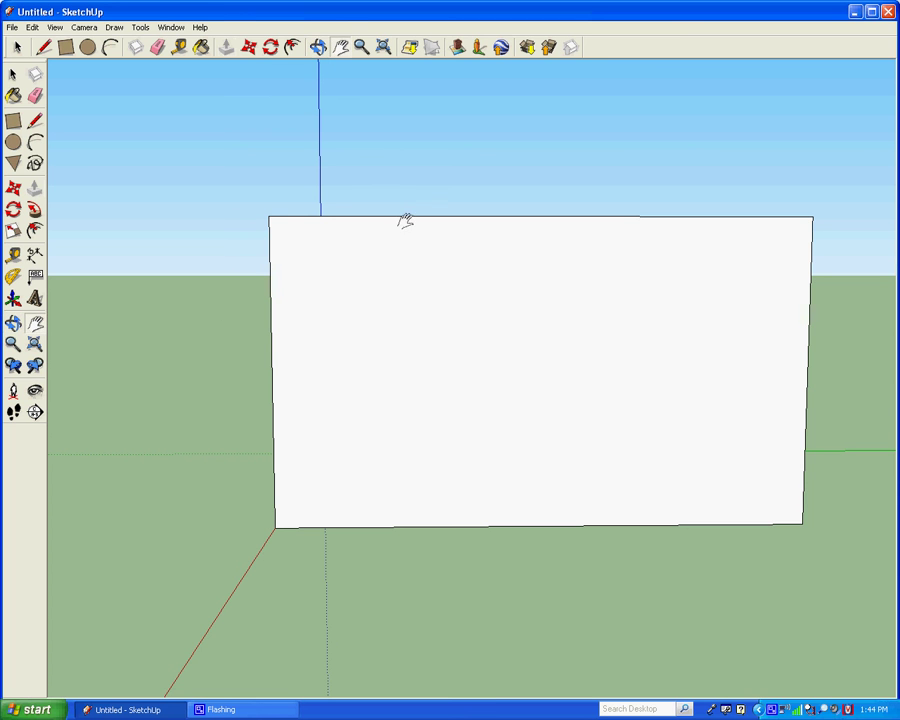
pyautogui.moveTo(628, 322); pyautogui.dragTo(413, 327)
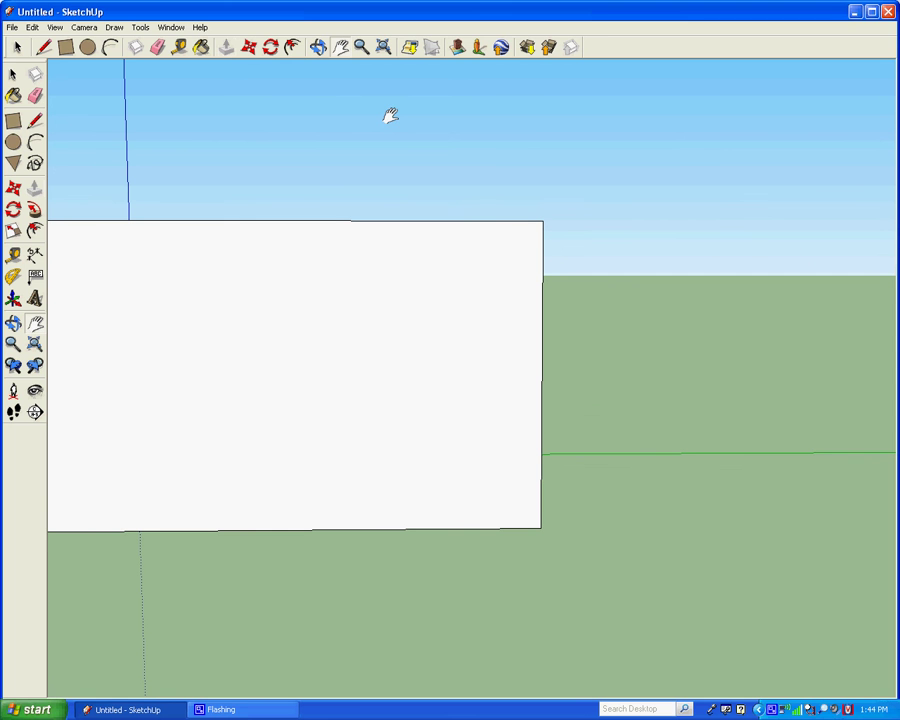
pyautogui.click(318, 47)
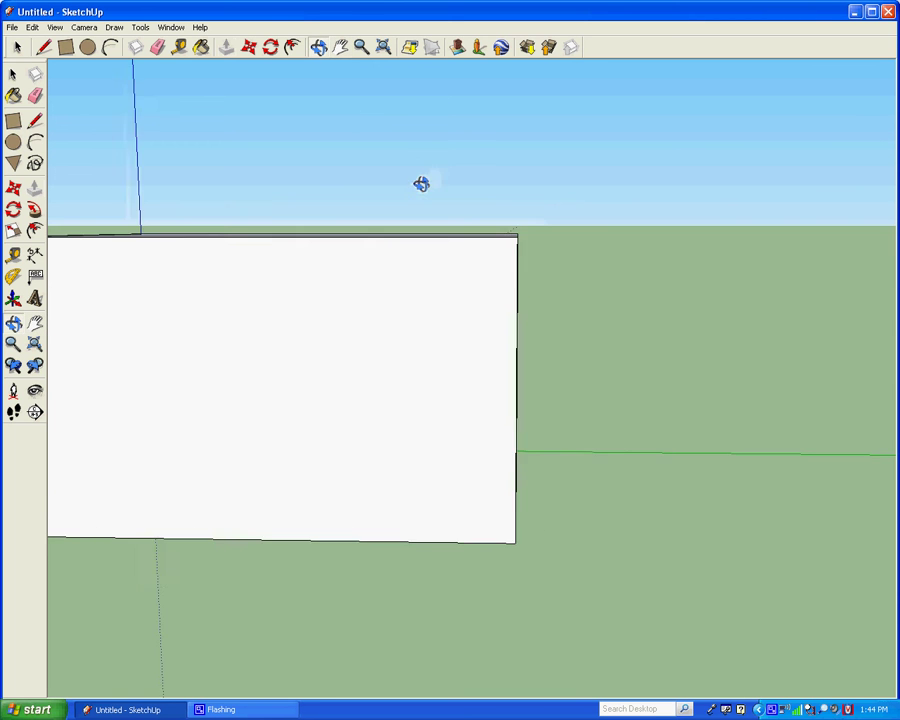
pyautogui.moveTo(422, 183)
pyautogui.mouseDown()
pyautogui.moveTo(354, 201)
pyautogui.moveTo(302, 176)
pyautogui.moveTo(301, 189)
pyautogui.mouseUp()
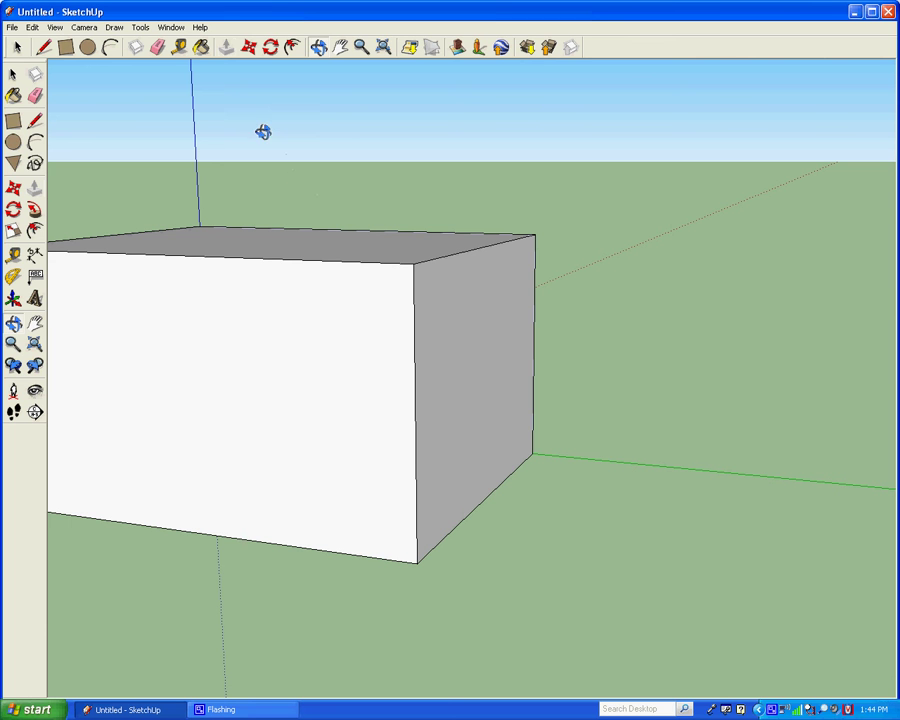
# Step: Lengthen the box by pushing its right end face far outward
pyautogui.click(226, 48)
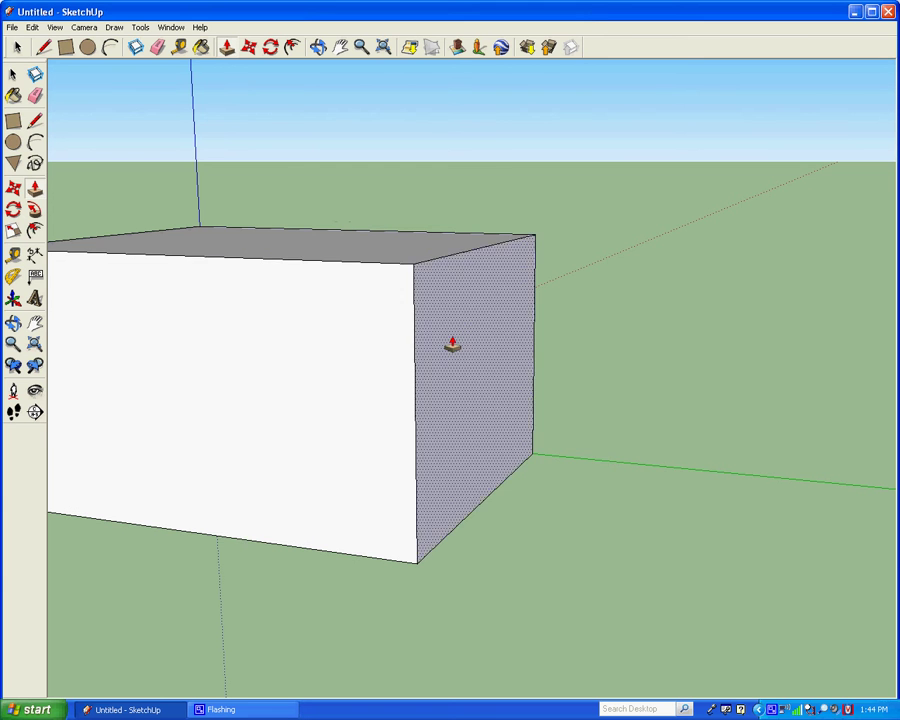
pyautogui.moveTo(452, 341); pyautogui.dragTo(753, 383)
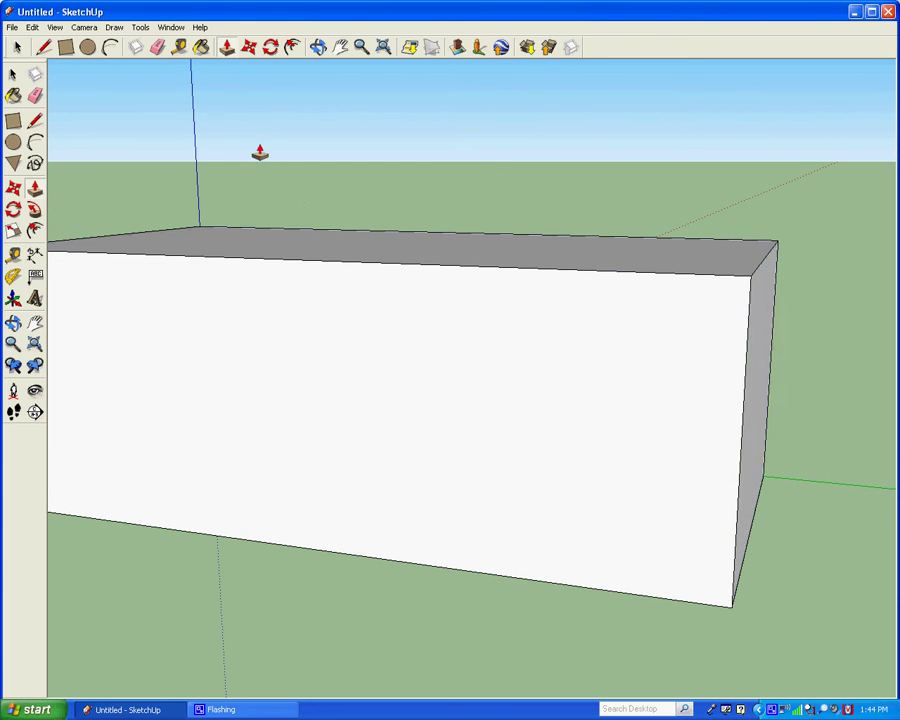
pyautogui.moveTo(258, 152)
pyautogui.mouseDown(button='middle')
pyautogui.moveTo(371, 121)
pyautogui.moveTo(416, 120)
pyautogui.mouseUp(button='middle')
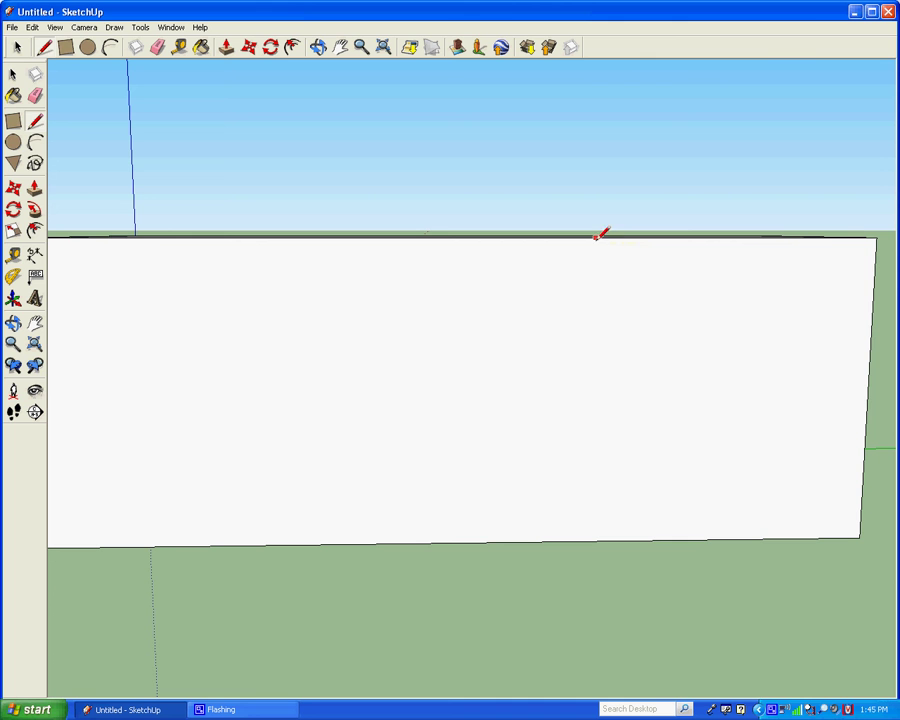
# Step: Draw a vertical line from the front wall's top edge to its bottom edge
pyautogui.click(595, 237)
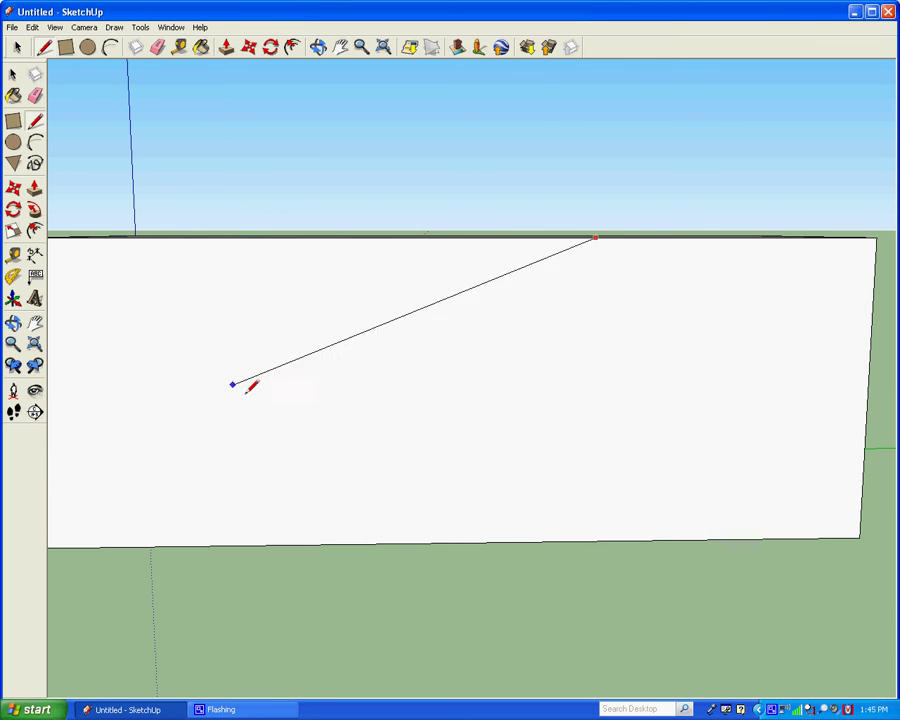
pyautogui.click(599, 537)
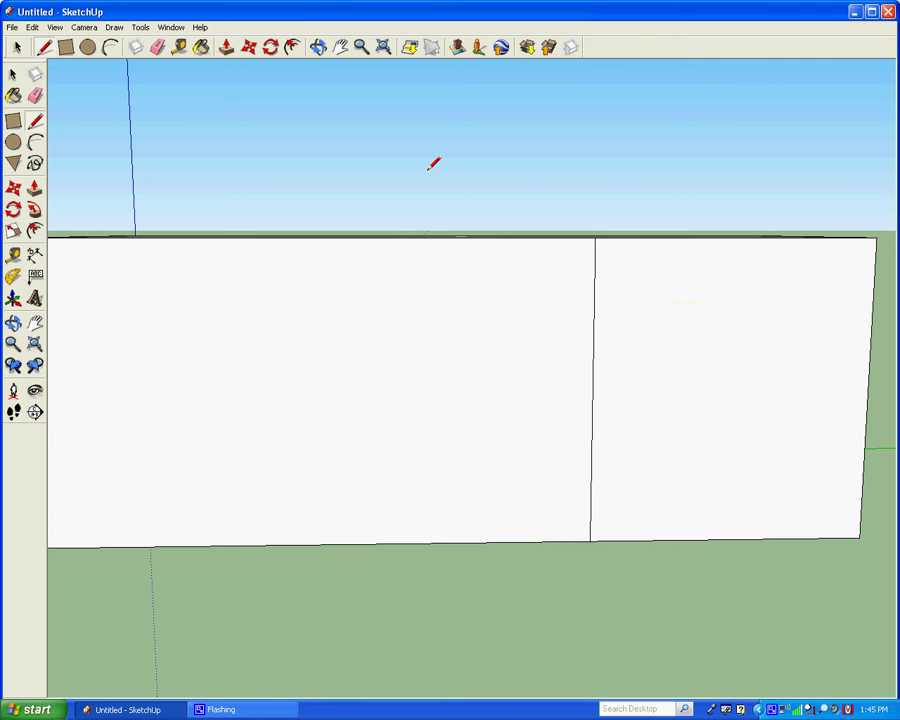
pyautogui.click(316, 48)
pyautogui.moveTo(530, 163)
pyautogui.mouseDown()
pyautogui.moveTo(343, 198)
pyautogui.moveTo(305, 173)
pyautogui.moveTo(293, 195)
pyautogui.mouseUp()
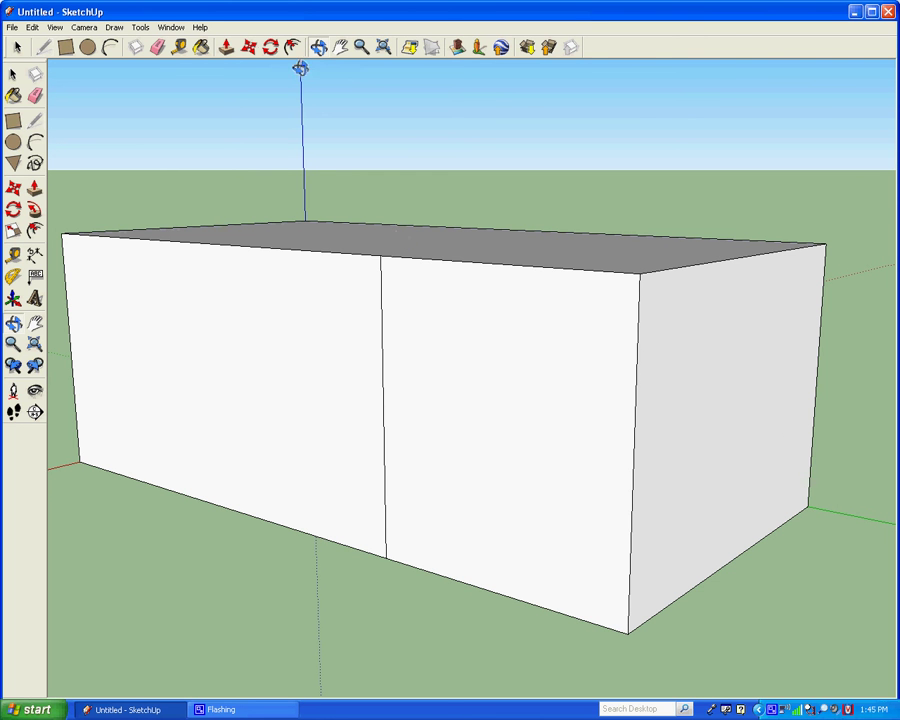
# Step: Pull the right wall section forward to form the L-shaped wing
pyautogui.click(226, 47)
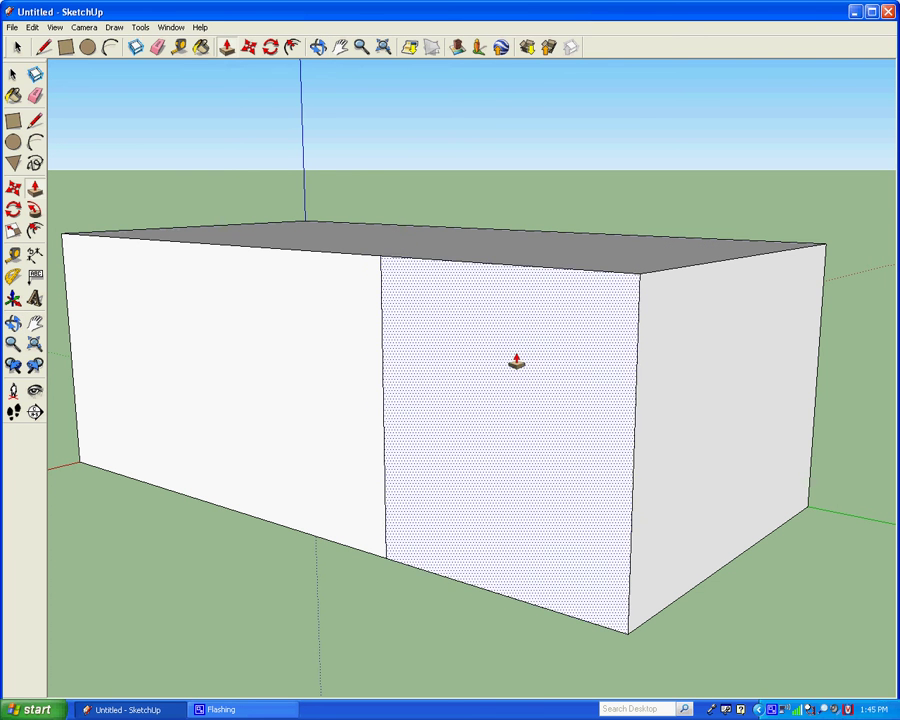
pyautogui.moveTo(514, 362)
pyautogui.mouseDown()
pyautogui.moveTo(399, 425)
pyautogui.moveTo(354, 434)
pyautogui.mouseUp()
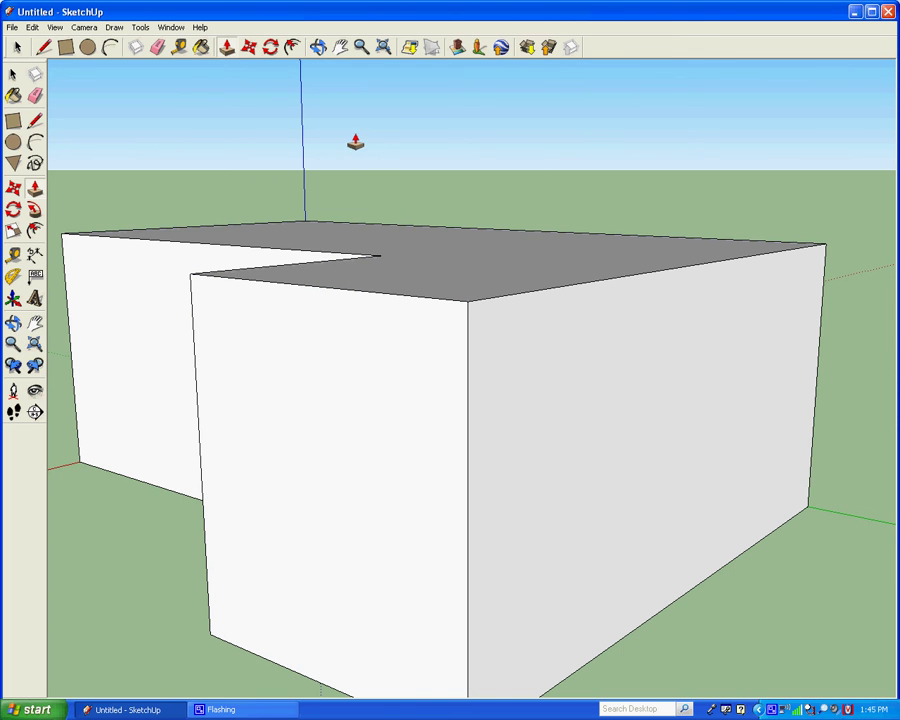
pyautogui.click(318, 47)
pyautogui.moveTo(339, 128)
pyautogui.mouseDown()
pyautogui.moveTo(559, 177)
pyautogui.moveTo(621, 102)
pyautogui.mouseUp()
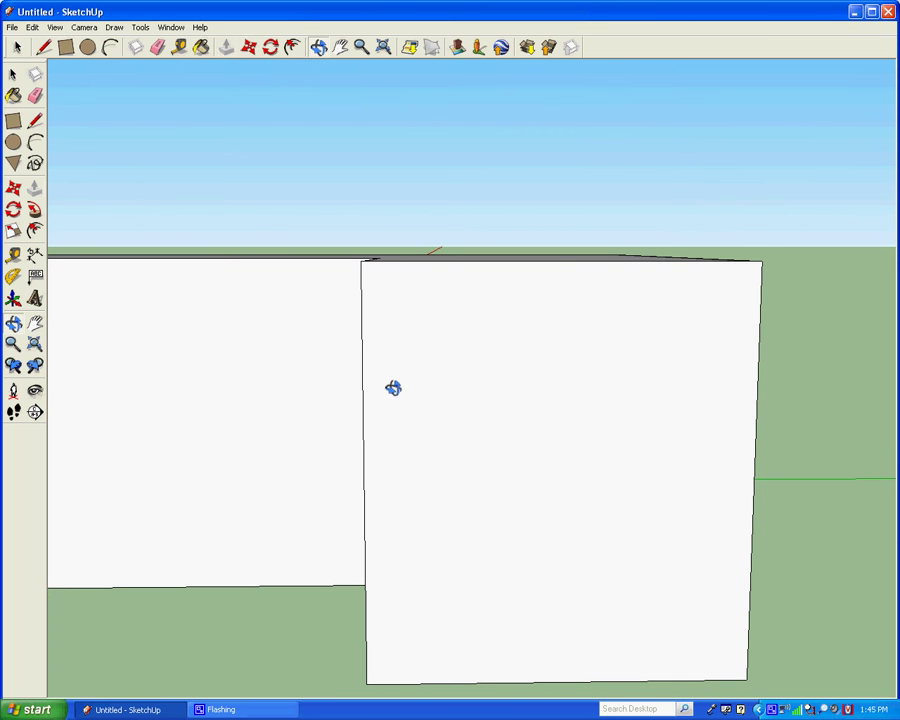
# Step: Zoom and pan so the L-shaped house sits centred on screen
pyautogui.click(362, 47)
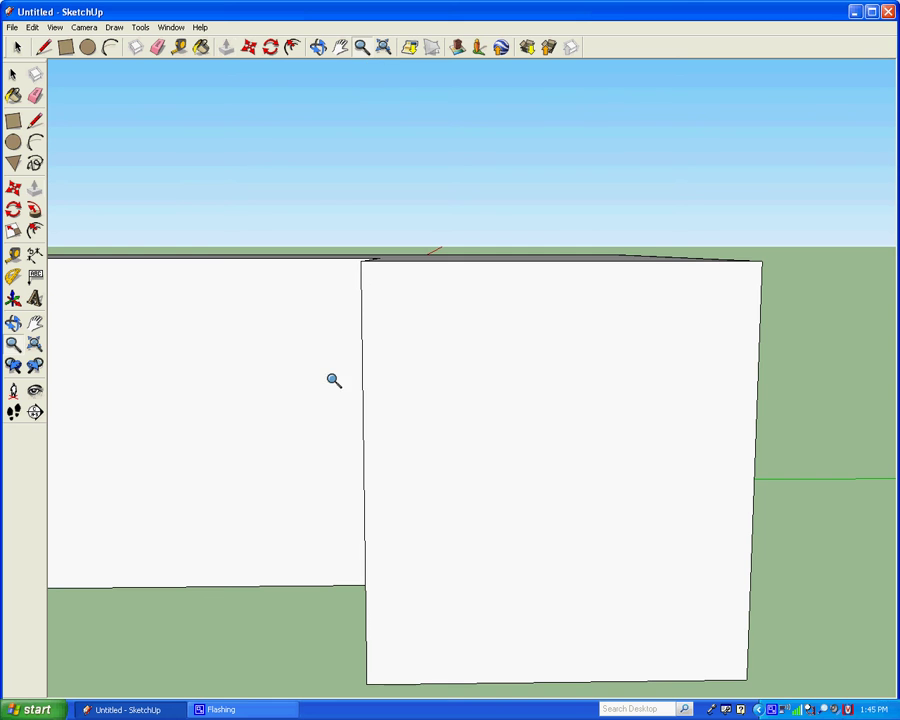
pyautogui.scroll(-1, 242, 430)
pyautogui.scroll(-1, 257, 434)
pyautogui.scroll(-2, 257, 434)
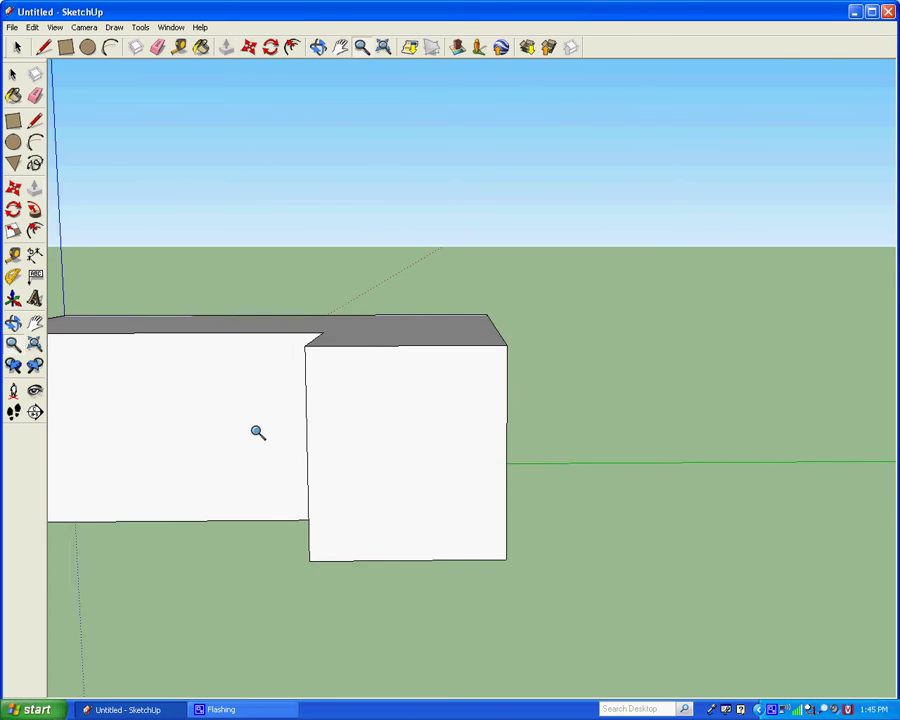
pyautogui.scroll(-1, 257, 434)
pyautogui.scroll(-1, 257, 434)
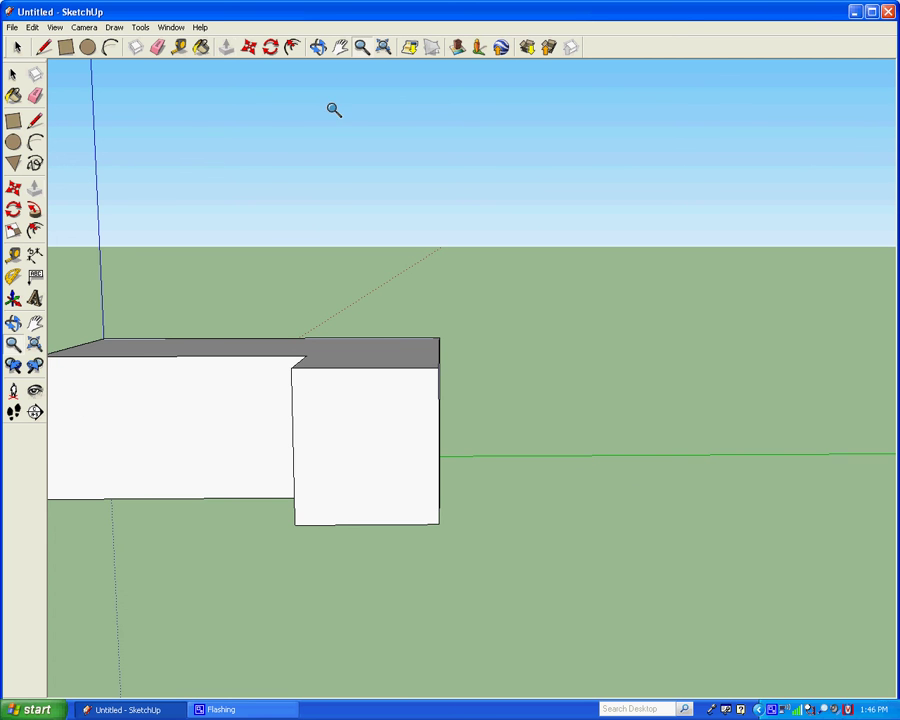
pyautogui.click(338, 53)
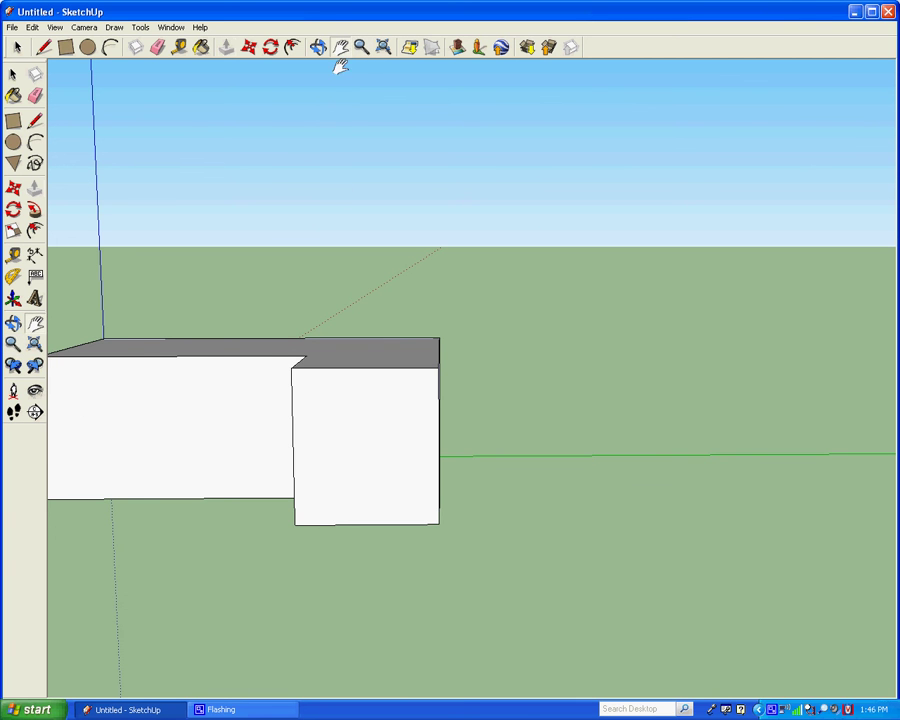
pyautogui.moveTo(196, 382)
pyautogui.mouseDown()
pyautogui.moveTo(433, 396)
pyautogui.moveTo(388, 354)
pyautogui.mouseUp()
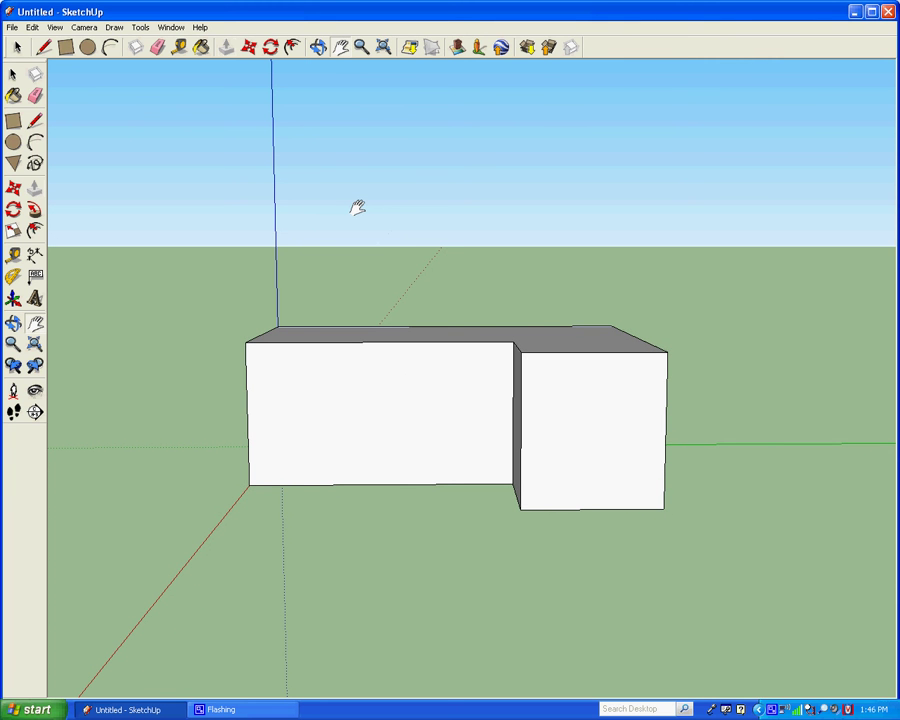
# Step: Outline a garage door rectangle at the base of the jutting wing
pyautogui.click(44, 47)
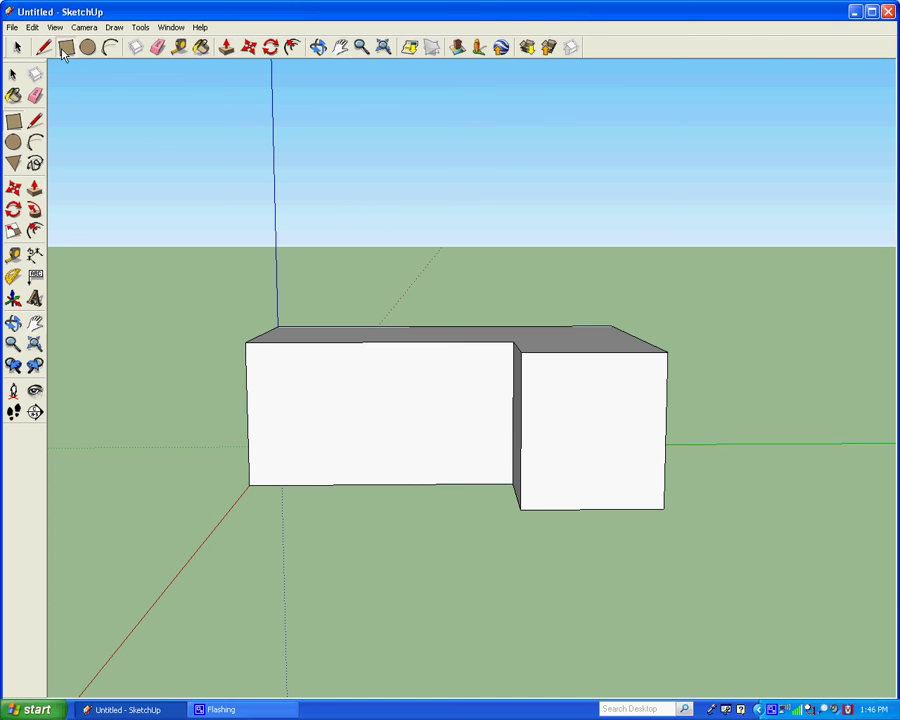
pyautogui.click(544, 509)
pyautogui.click(545, 410)
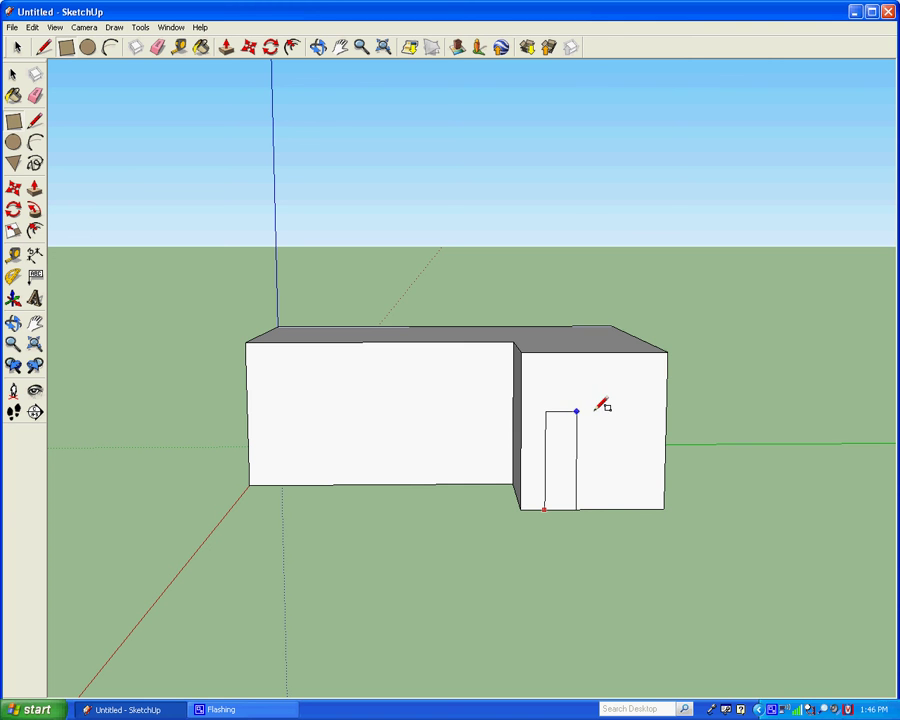
pyautogui.click(650, 395)
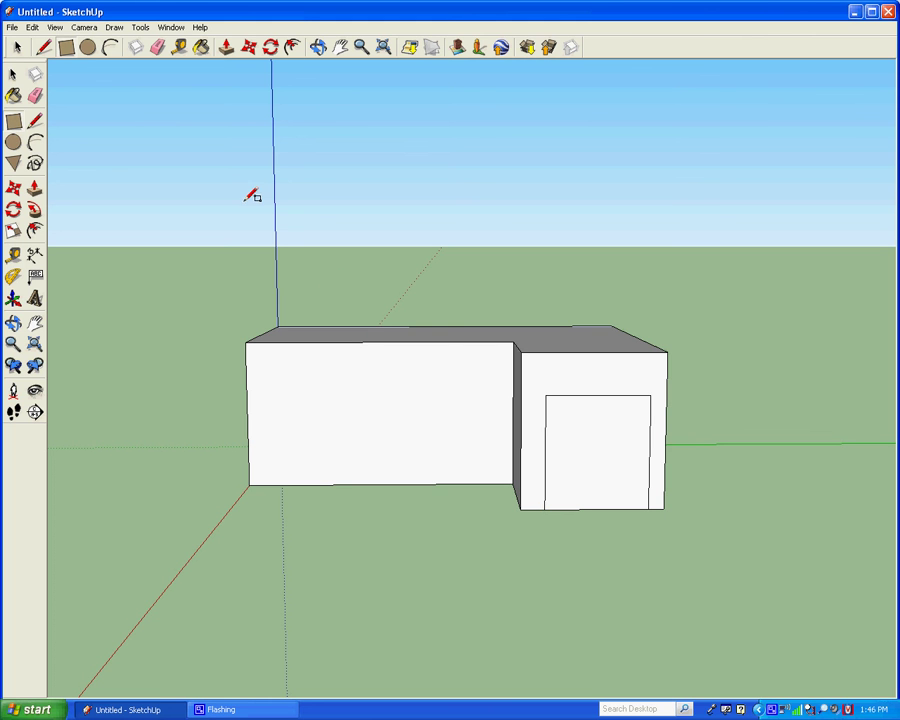
# Step: Draw a small window rectangle on the main wall with a vertical divider
pyautogui.click(276, 372)
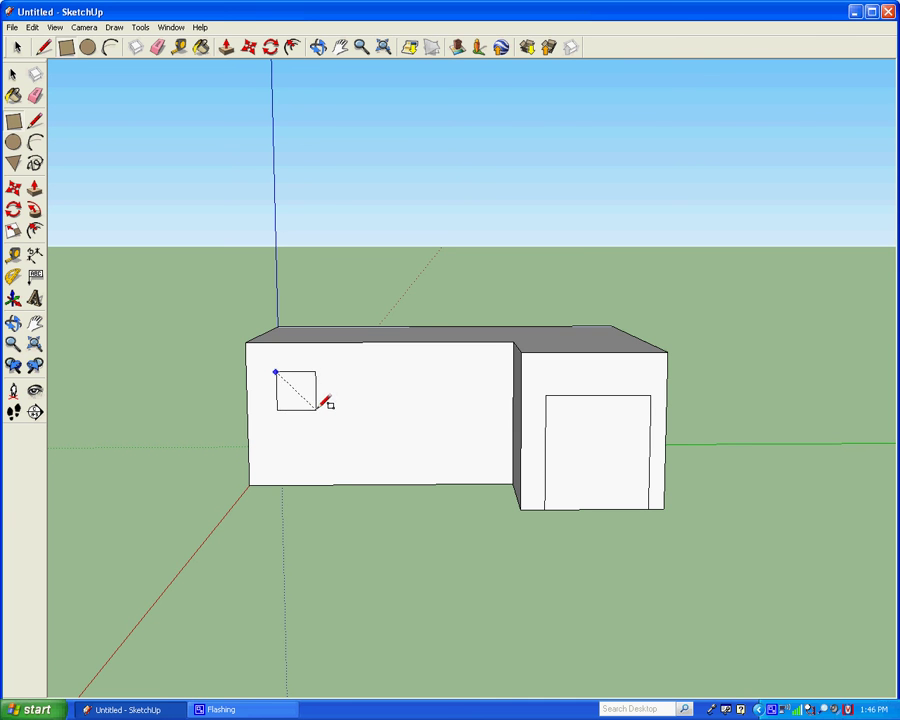
pyautogui.click(319, 408)
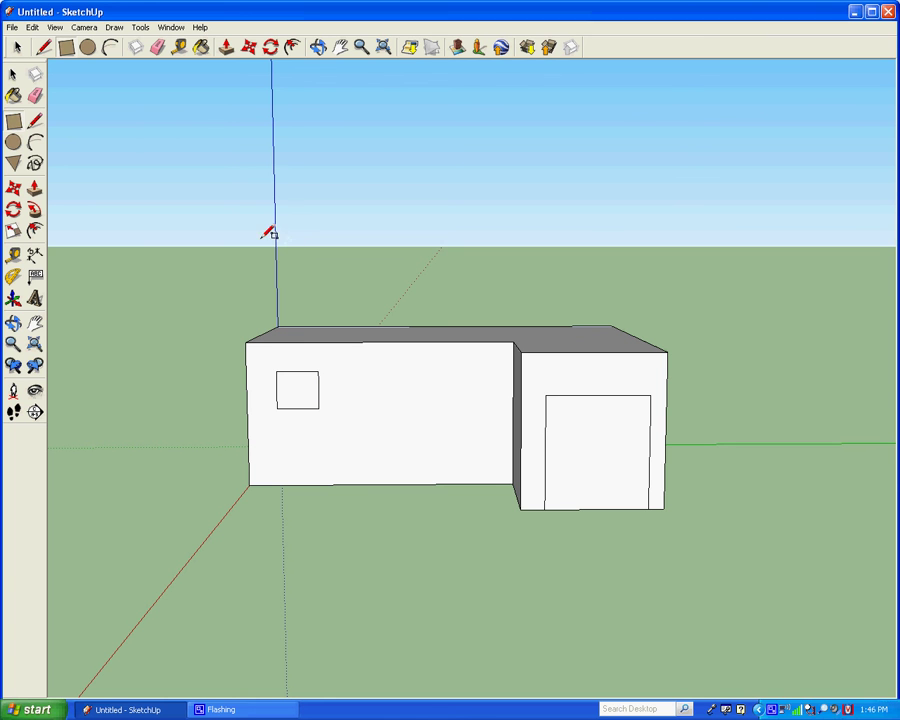
pyautogui.click(44, 47)
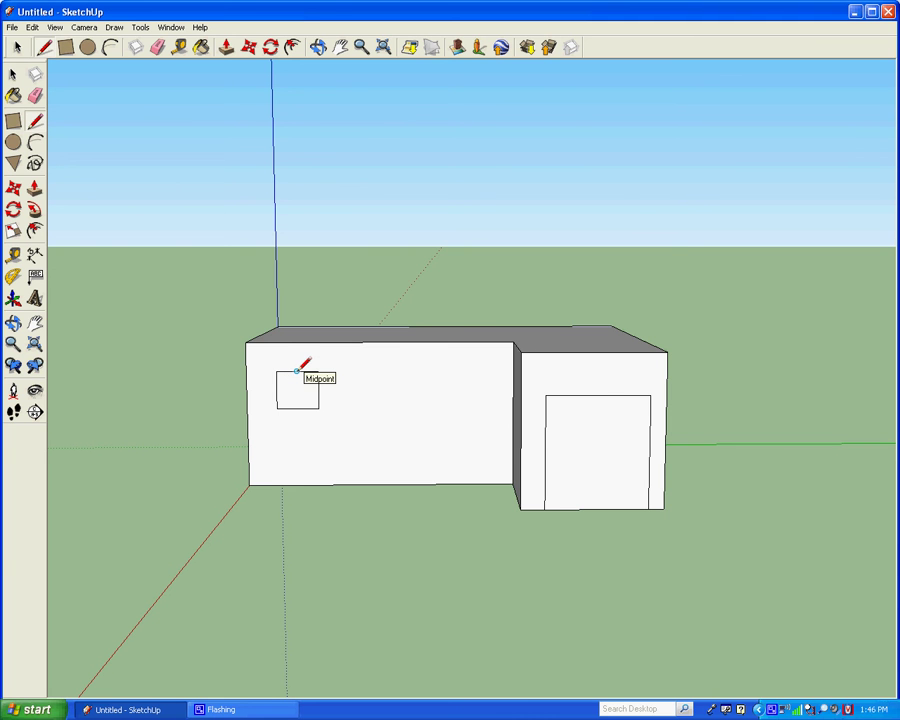
pyautogui.click(297, 371)
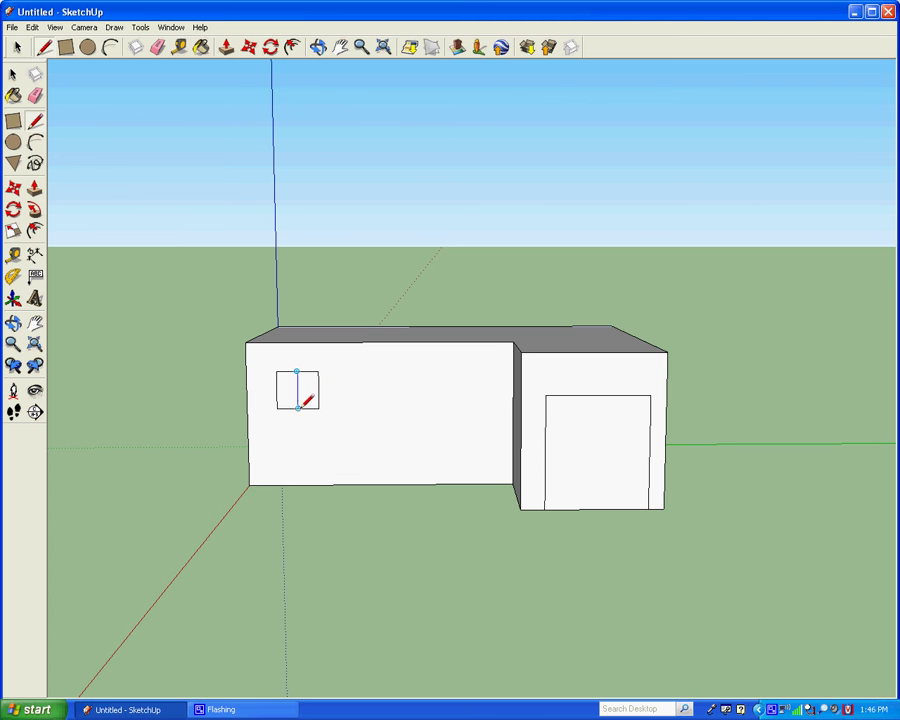
pyautogui.click(297, 408)
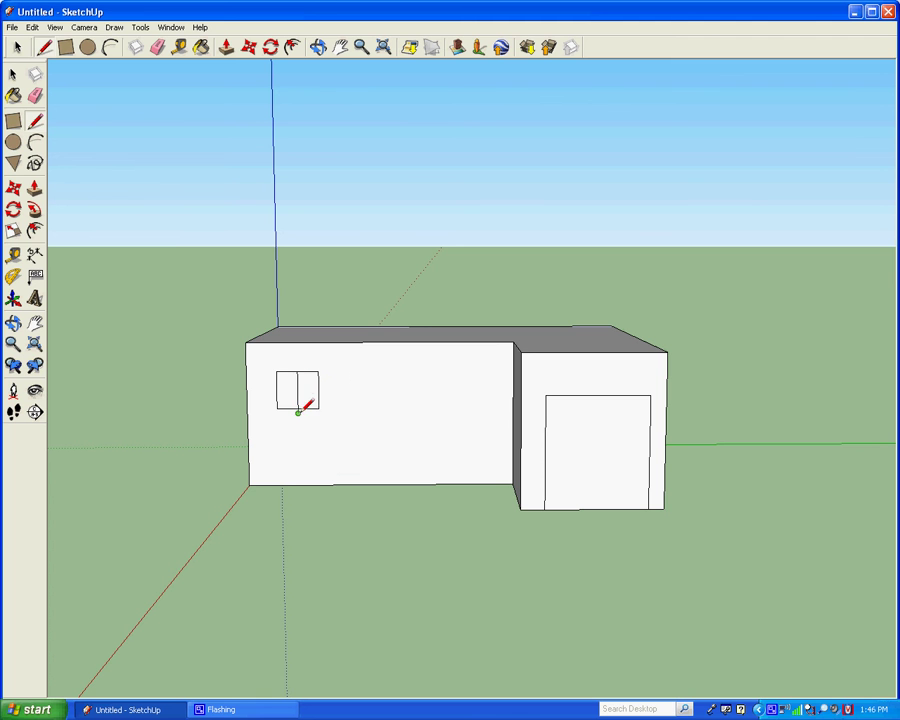
pyautogui.click(17, 48)
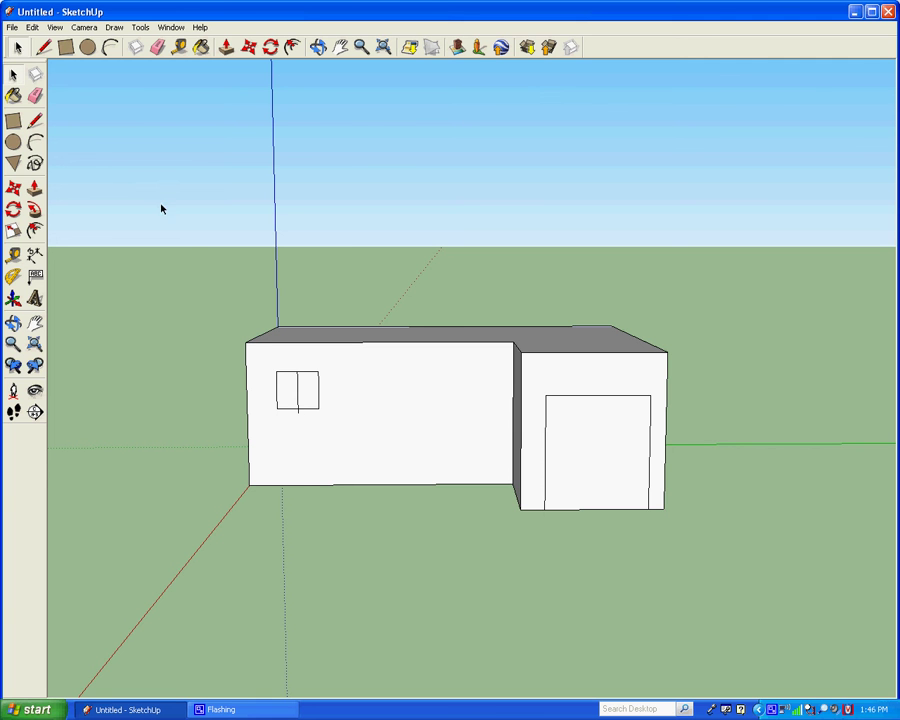
# Step: Undo the divider and redraw vertical and horizontal midpoint dividers for four panes
pyautogui.click(33, 28)
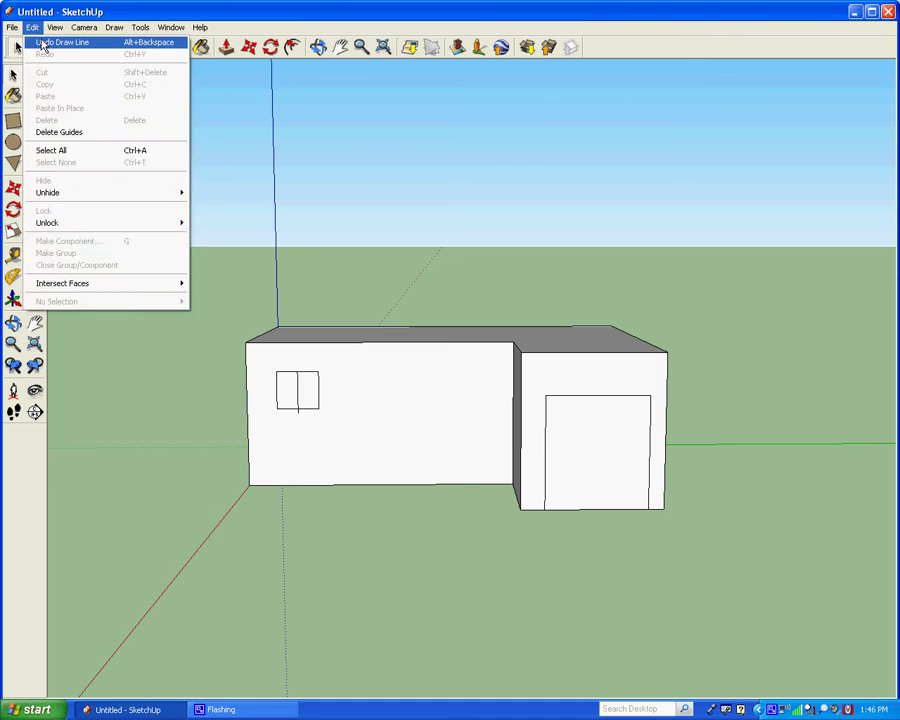
pyautogui.click(42, 41)
pyautogui.click(43, 50)
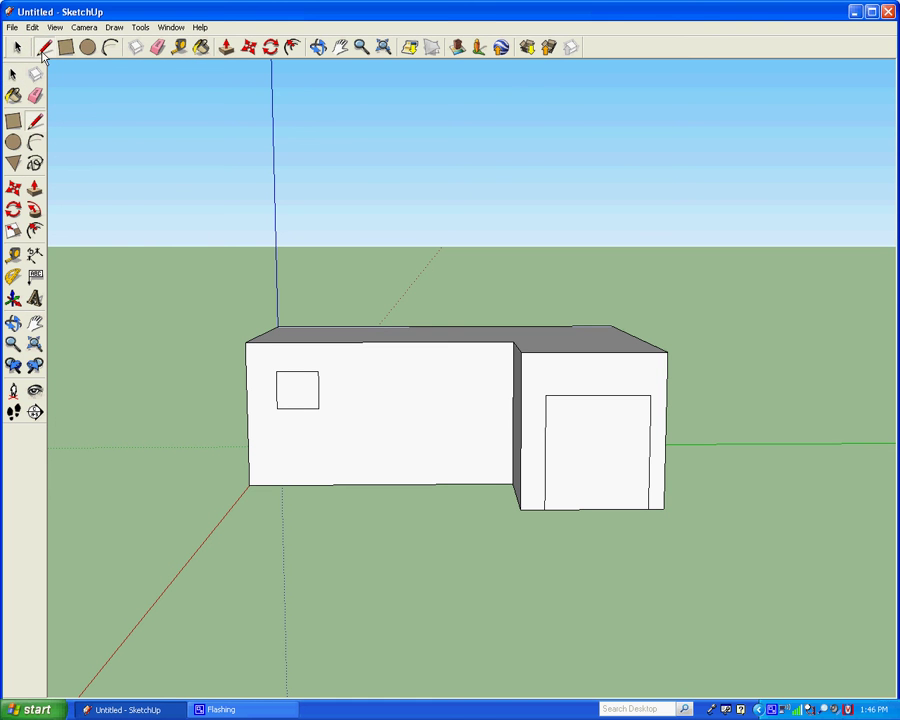
pyautogui.click(297, 372)
pyautogui.click(297, 408)
pyautogui.click(276, 389)
pyautogui.click(319, 390)
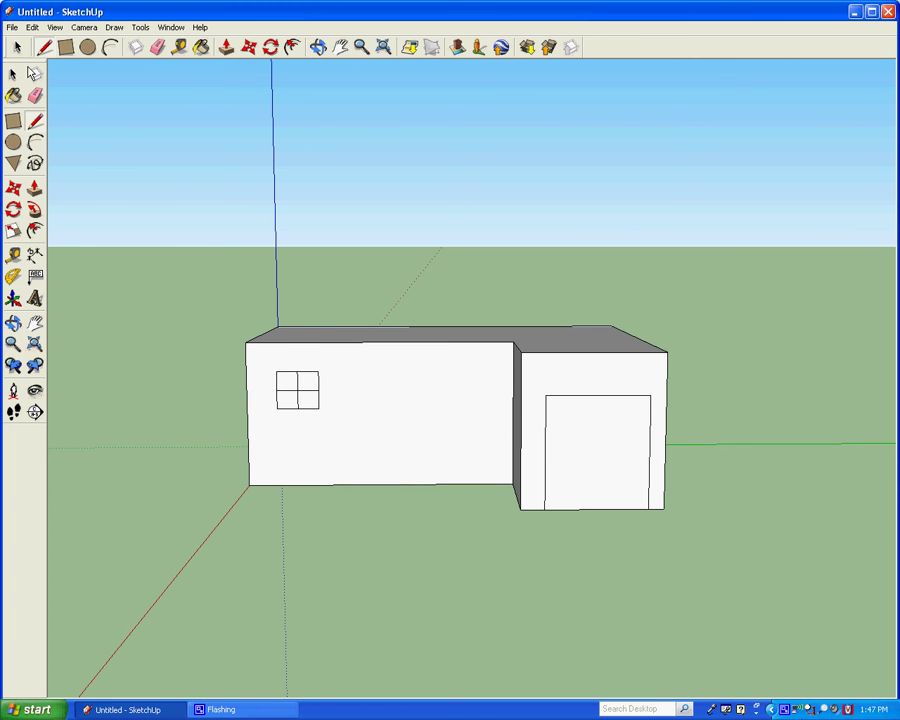
# Step: Move the window's right edge rightward, stretching the window into a long wedge
pyautogui.click(17, 48)
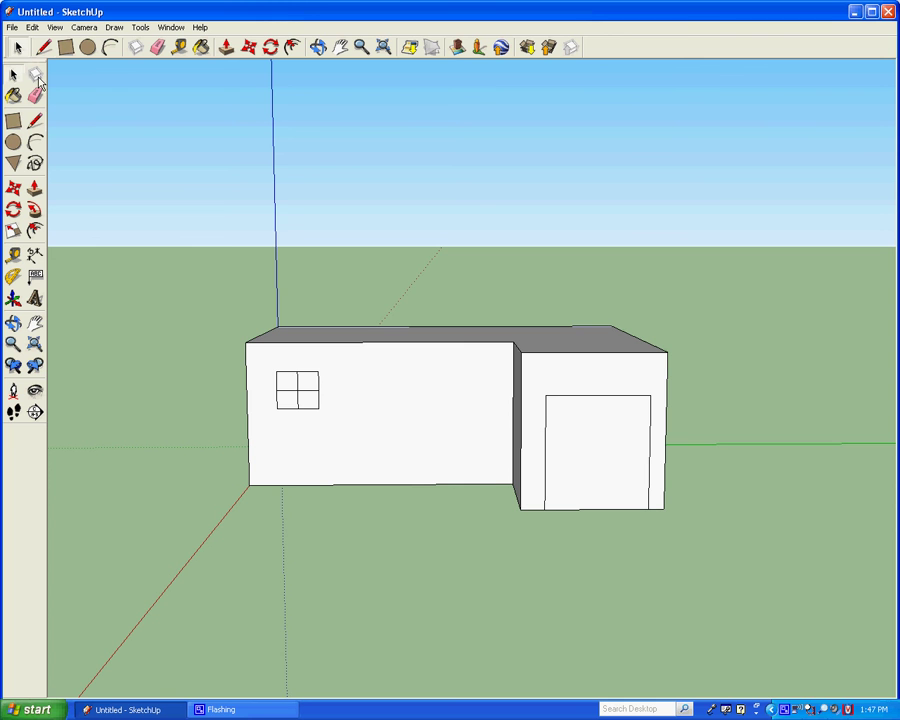
pyautogui.click(319, 386)
pyautogui.click(249, 52)
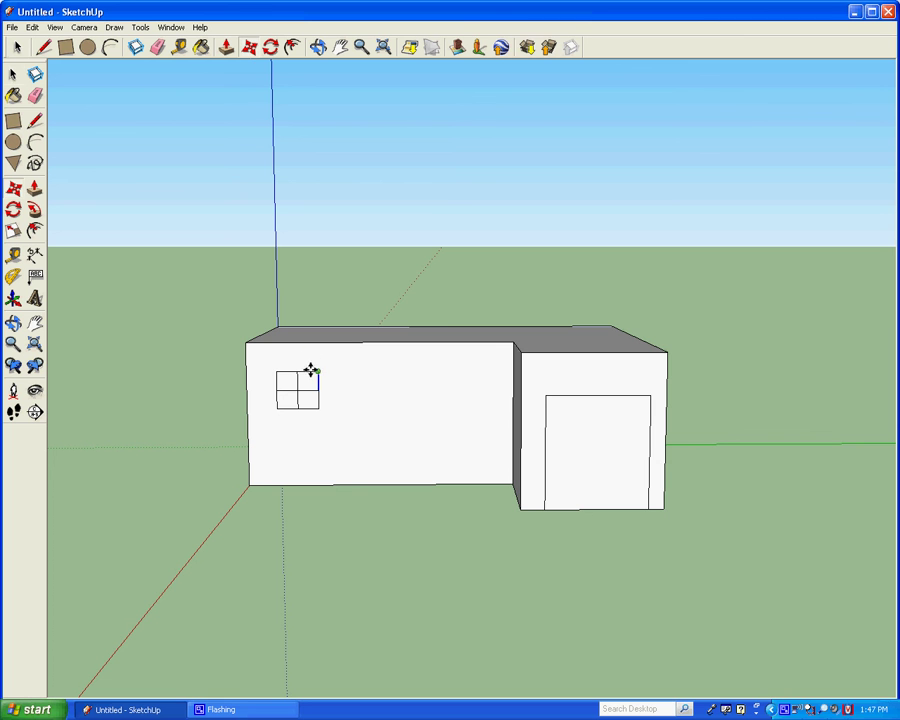
pyautogui.moveTo(318, 380); pyautogui.dragTo(409, 386)
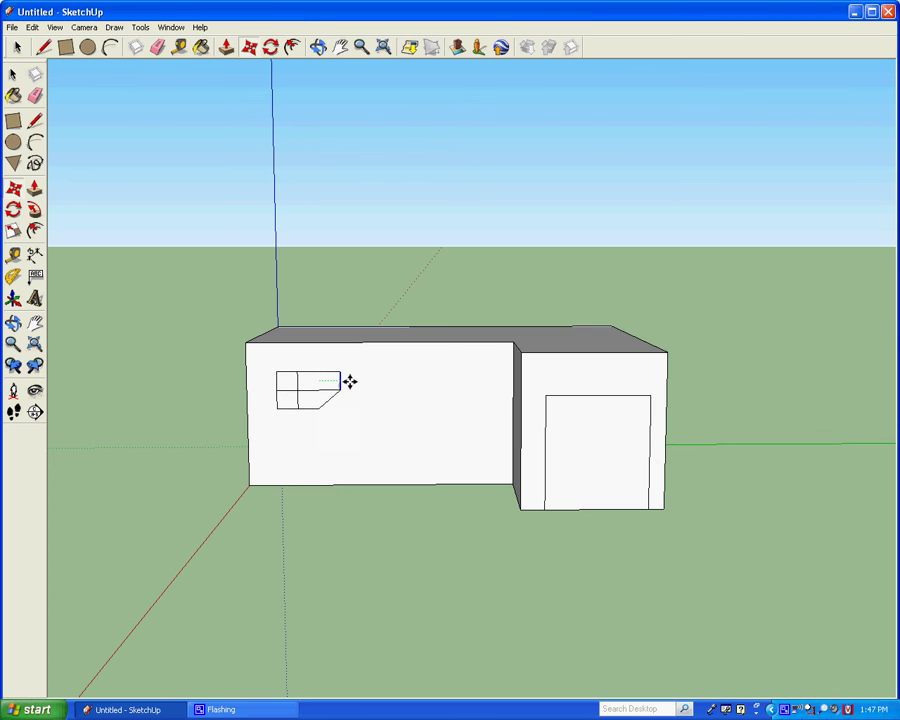
pyautogui.click(409, 386)
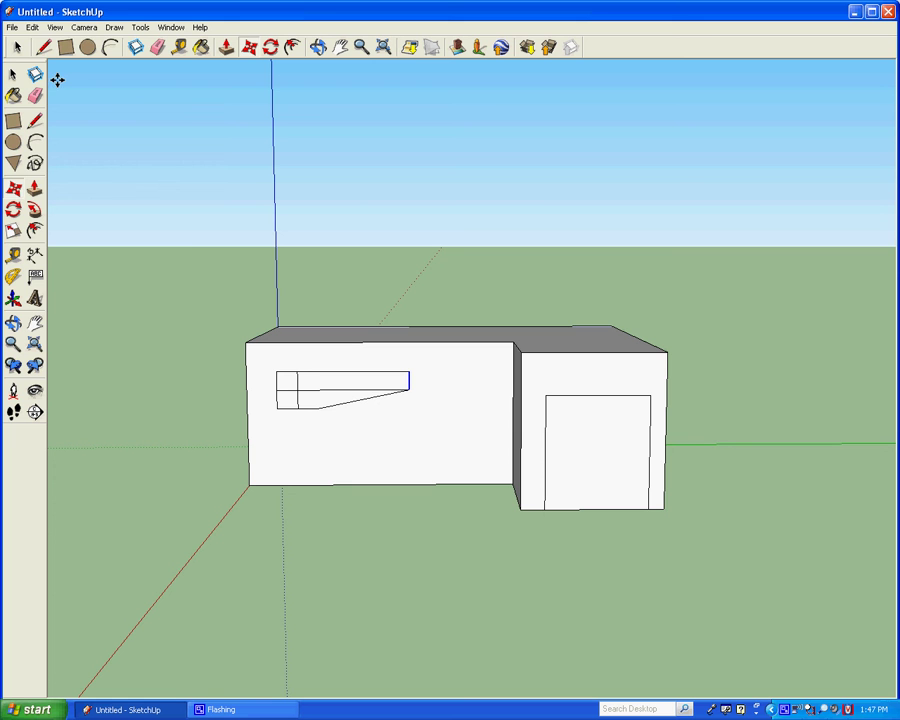
# Step: Undo the edge move to restore the square four-pane window
pyautogui.click(31, 27)
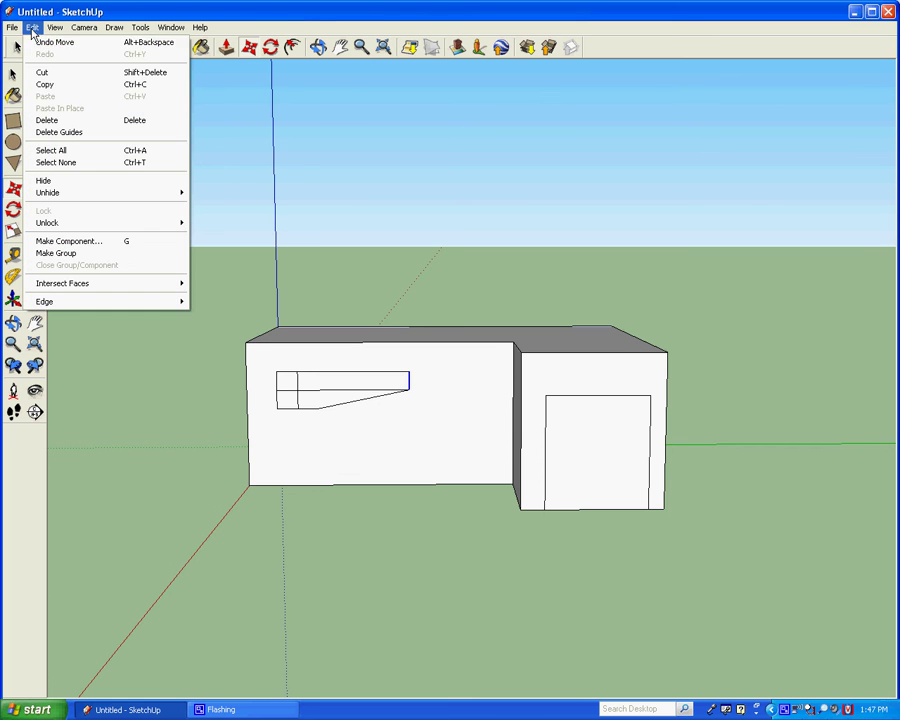
pyautogui.click(41, 44)
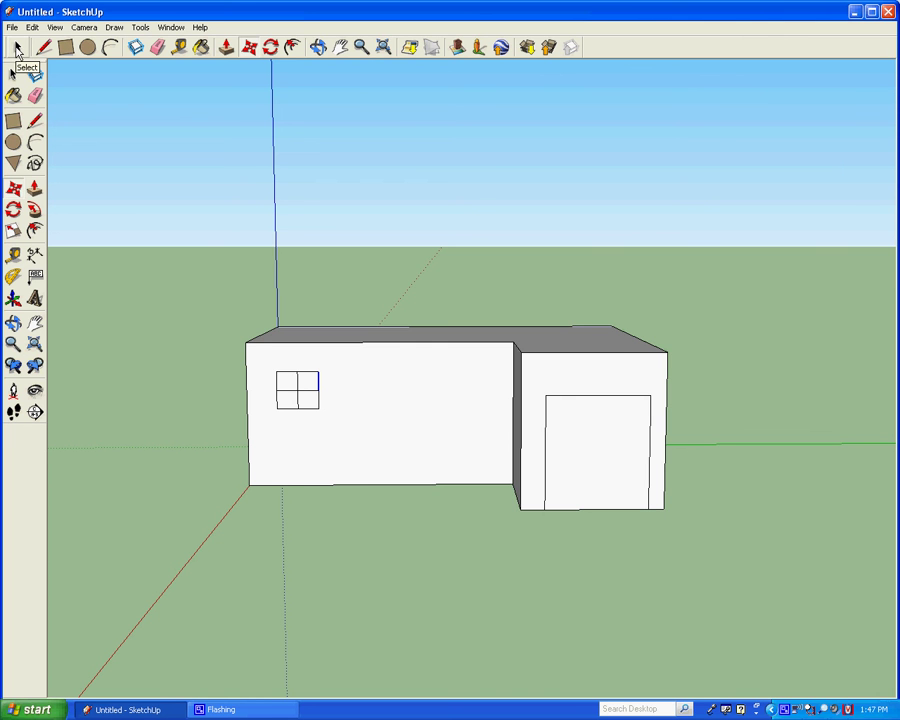
pyautogui.click(17, 49)
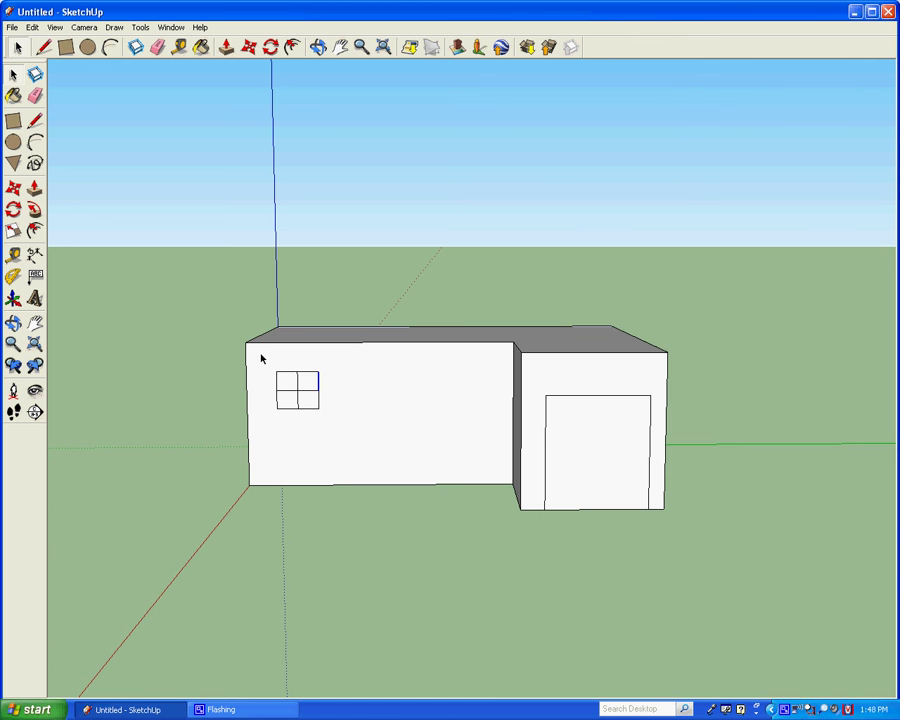
# Step: Box-select the four-pane window and Make Group from its right-click menu
pyautogui.moveTo(260, 358); pyautogui.dragTo(361, 437)
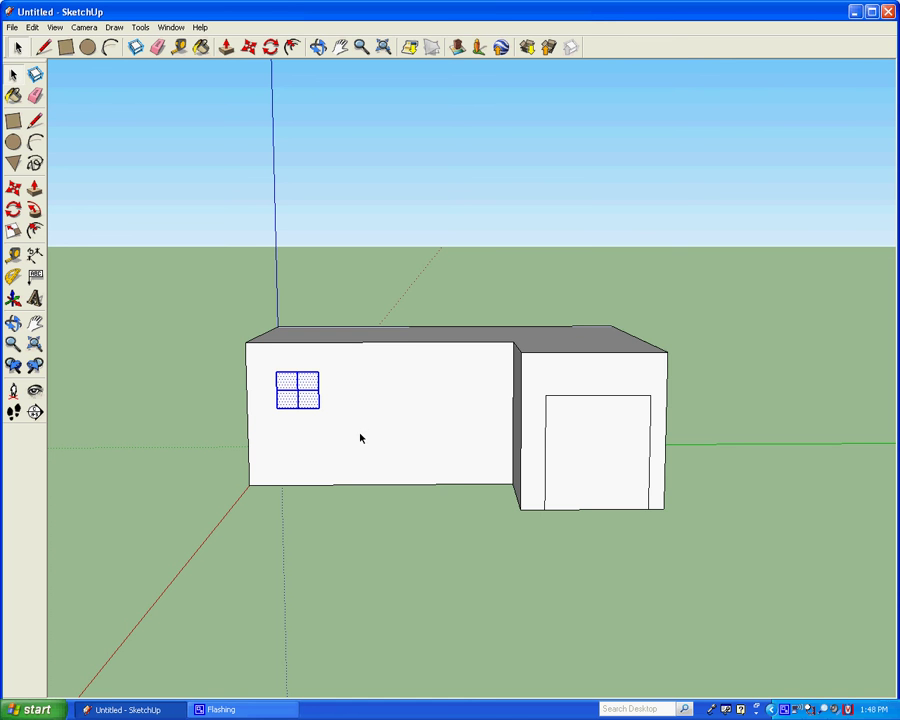
pyautogui.rightClick(290, 397)
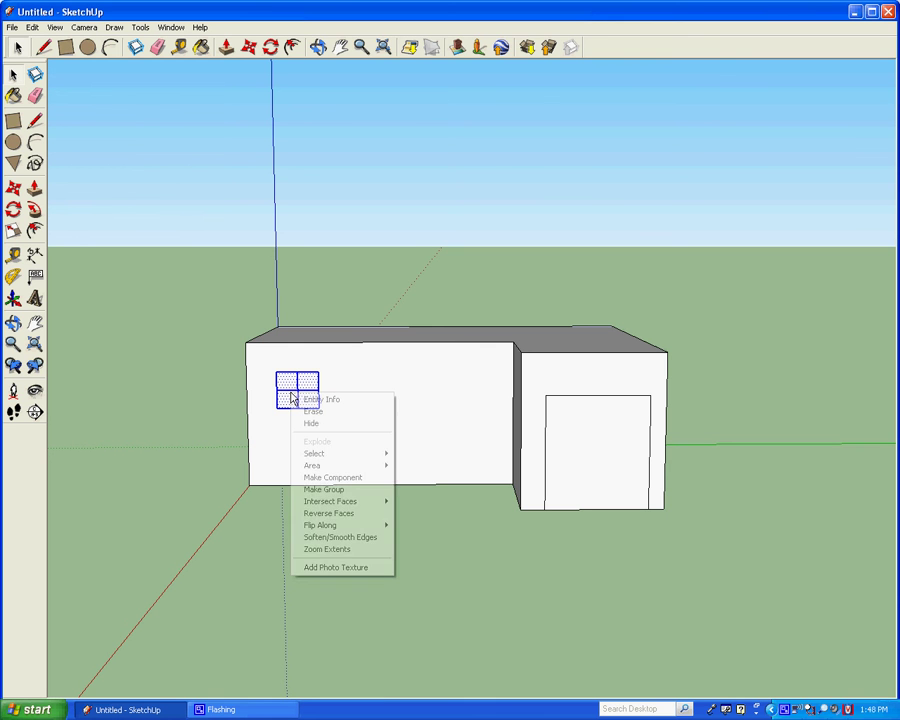
pyautogui.click(325, 490)
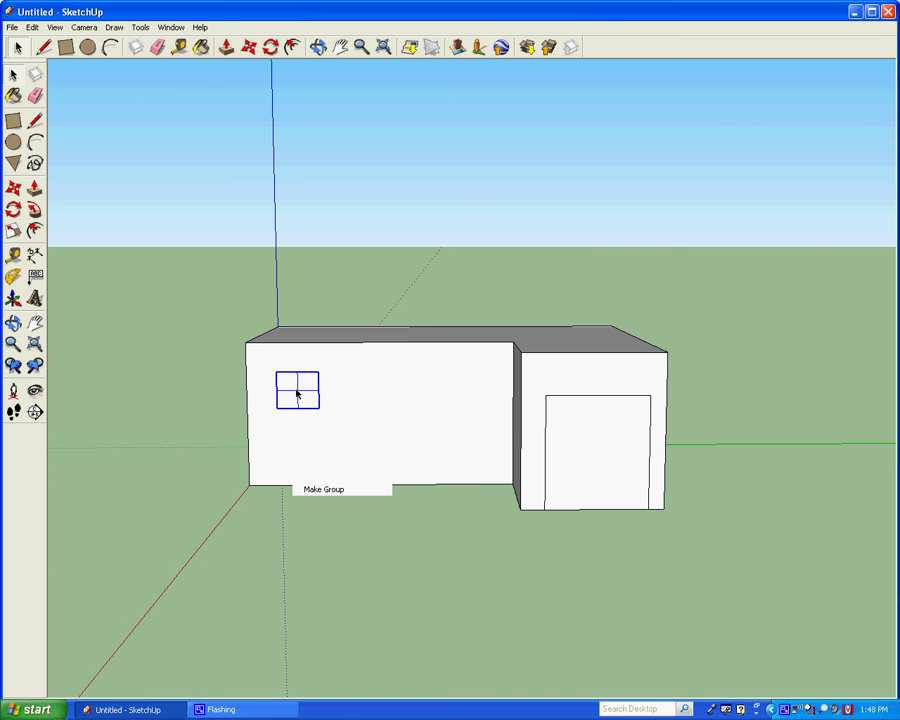
# Step: Select the front-wall window and start a Move with Ctrl held to copy it
pyautogui.click(249, 48)
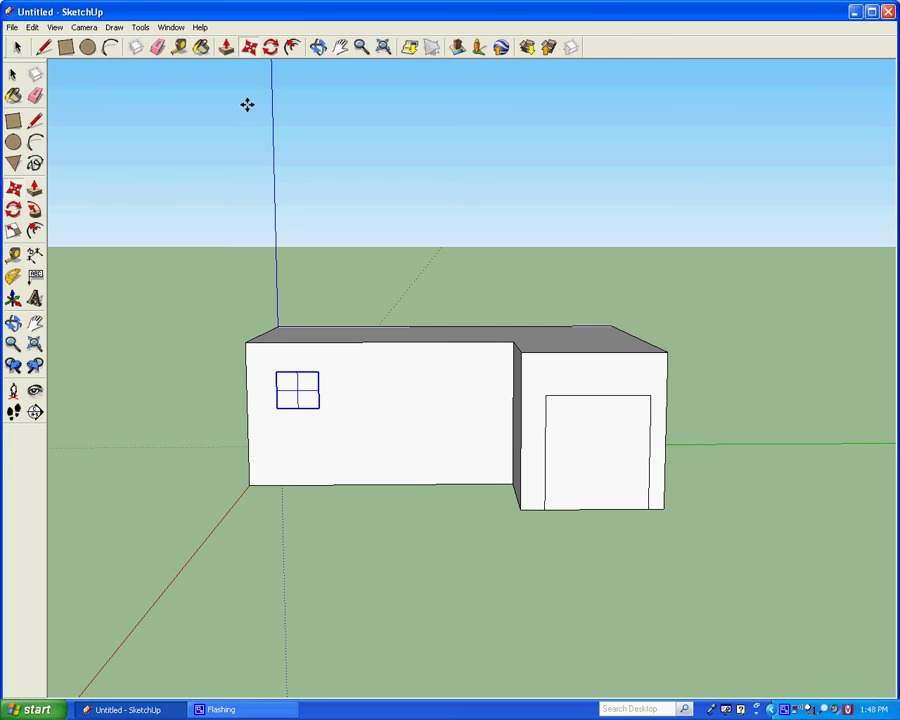
pyautogui.moveTo(298, 390)
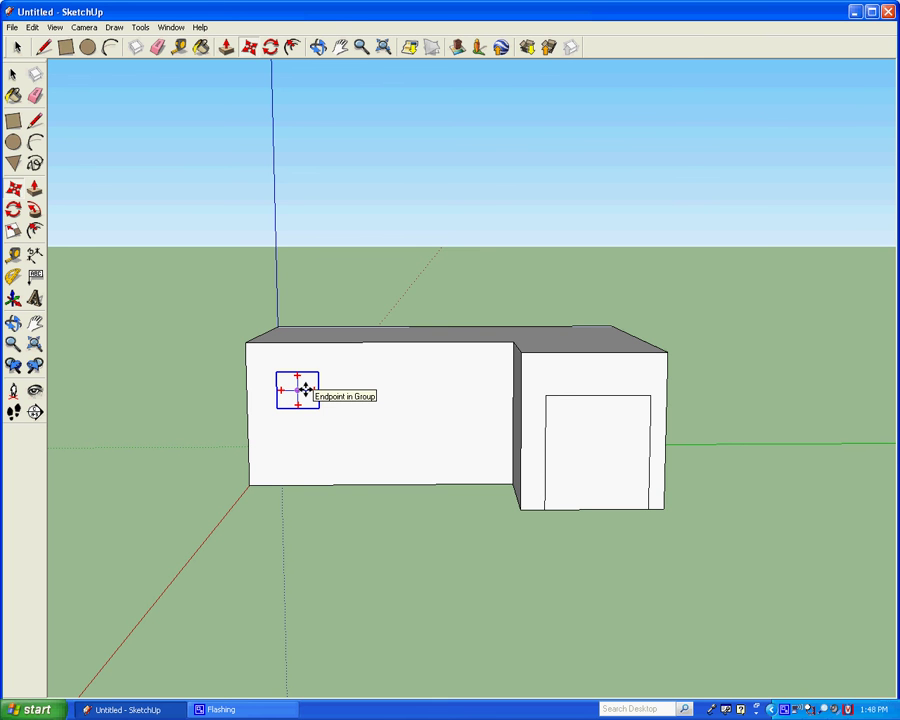
pyautogui.click(305, 390)
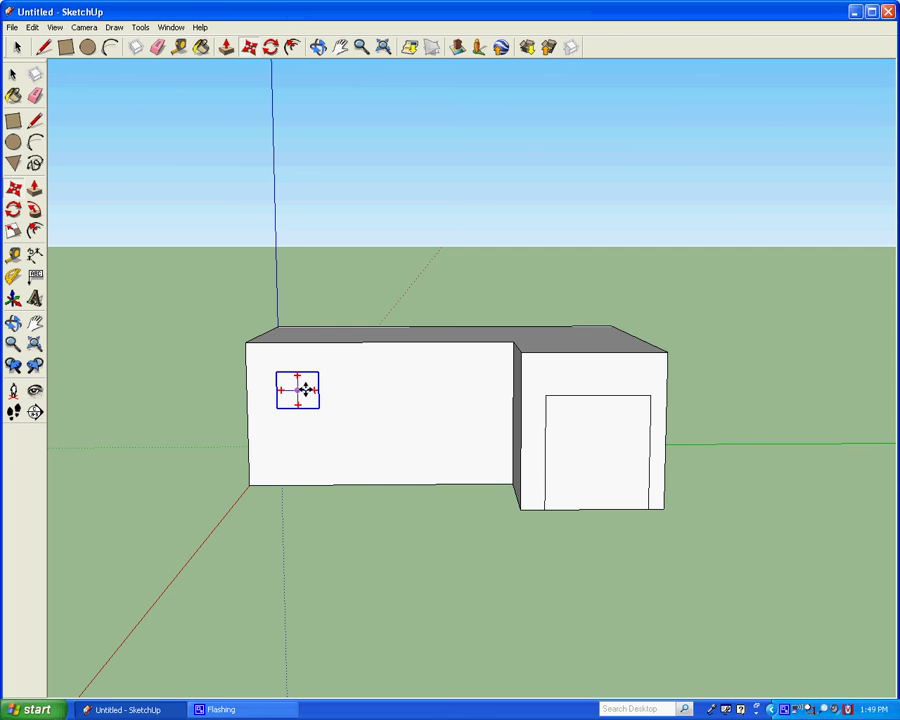
pyautogui.press('ctrl')
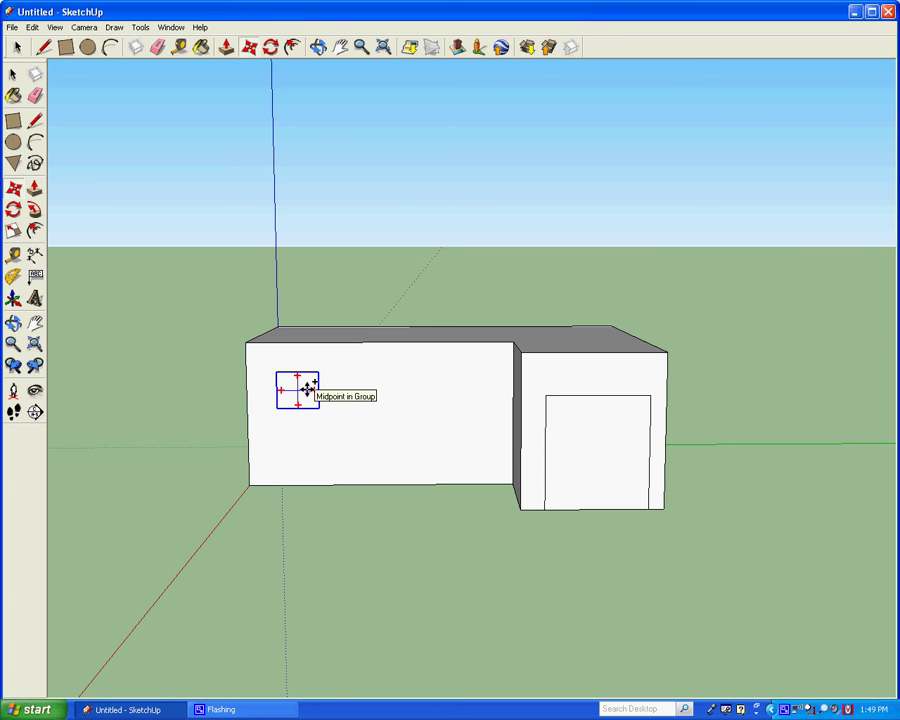
# Step: Drop a copy of the window along the green axis, level with the original, near the garage
pyautogui.click(307, 390)
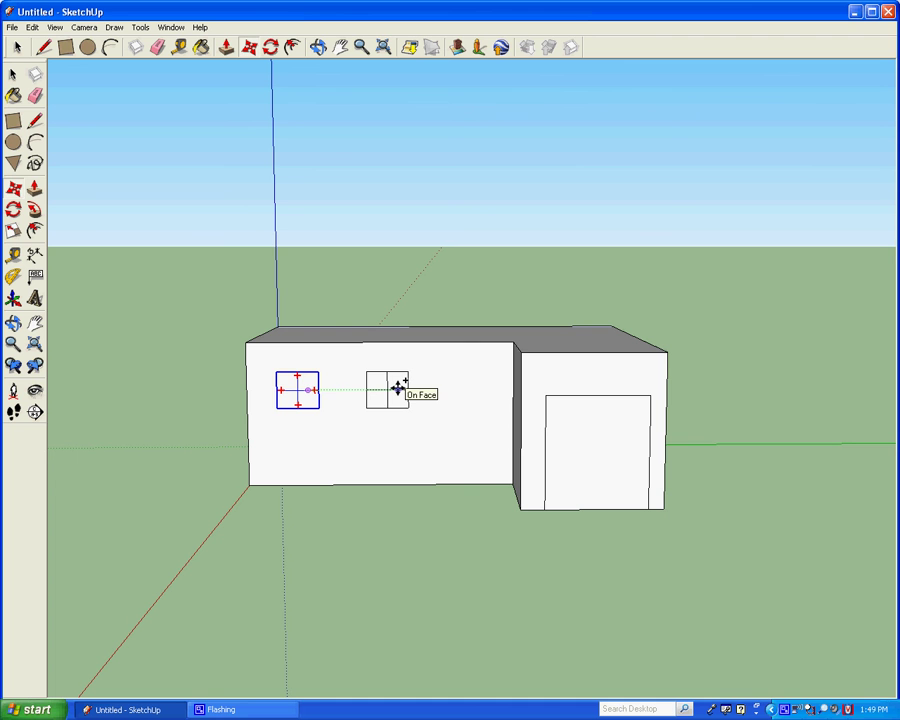
pyautogui.click(473, 388)
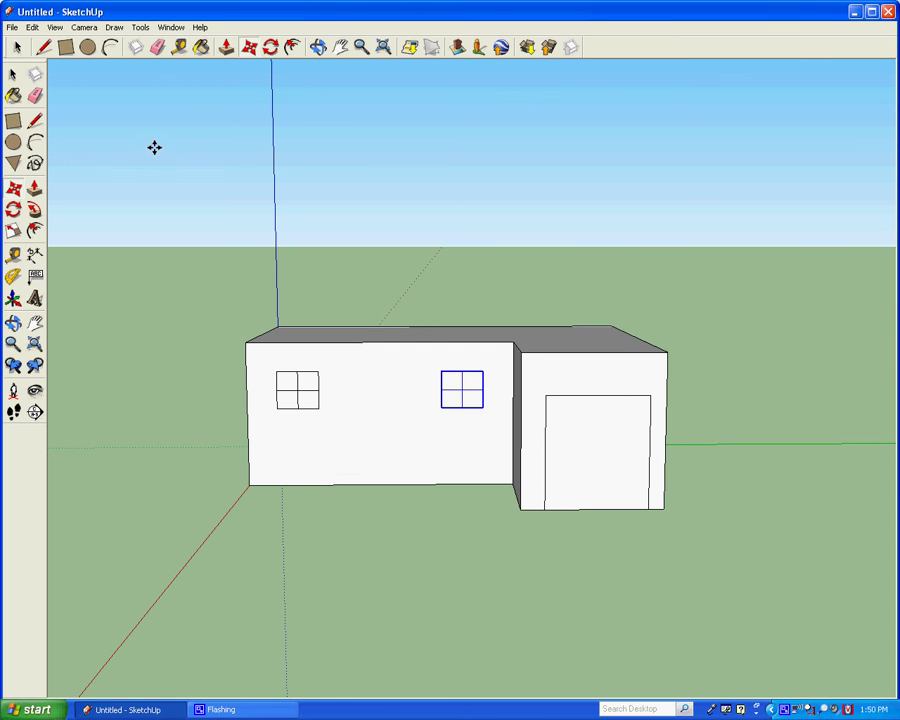
# Step: Search 3D Warehouse for 'door' and download the Acorn Door into the house model
pyautogui.click(10, 27)
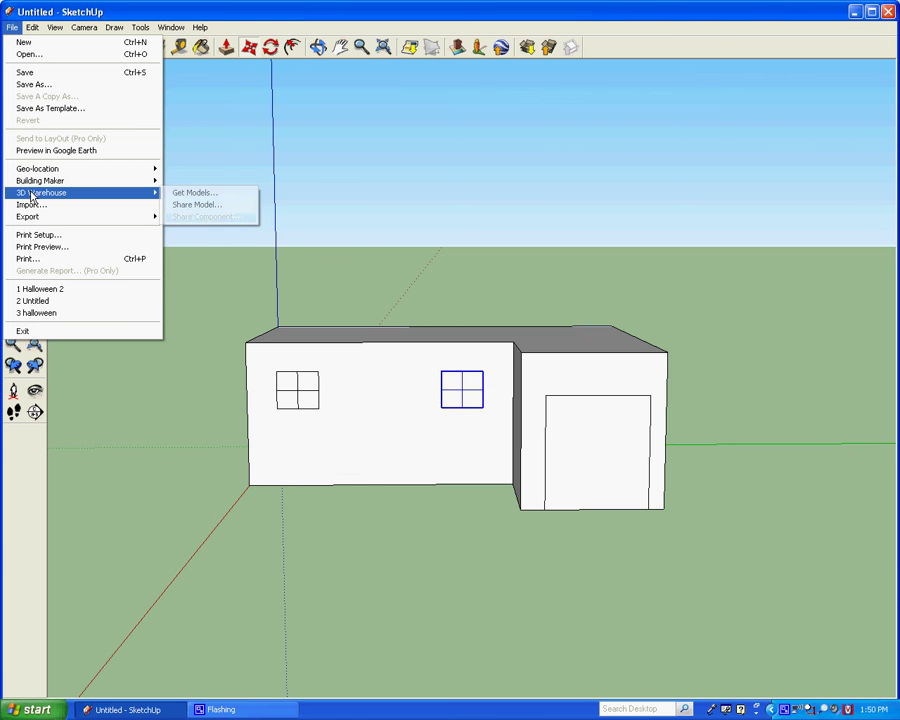
pyautogui.moveTo(42, 192)
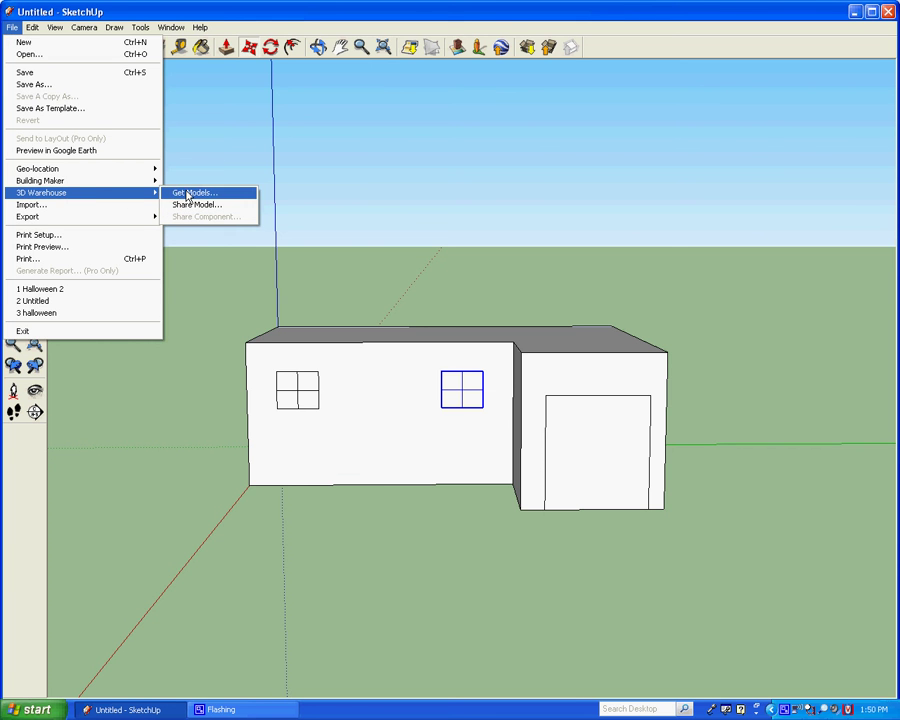
pyautogui.click(190, 193)
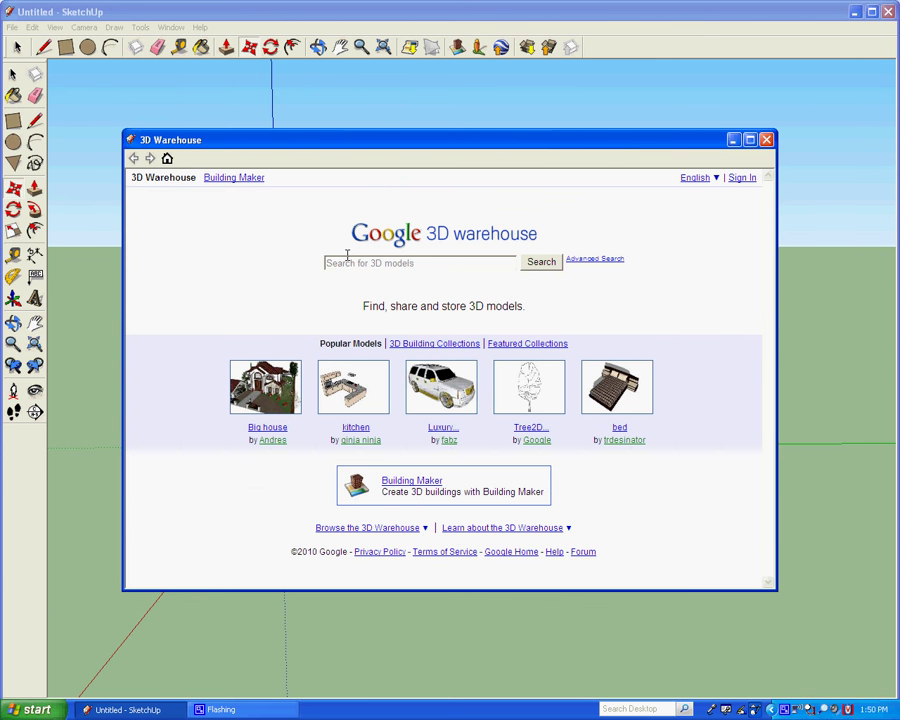
pyautogui.click(348, 261)
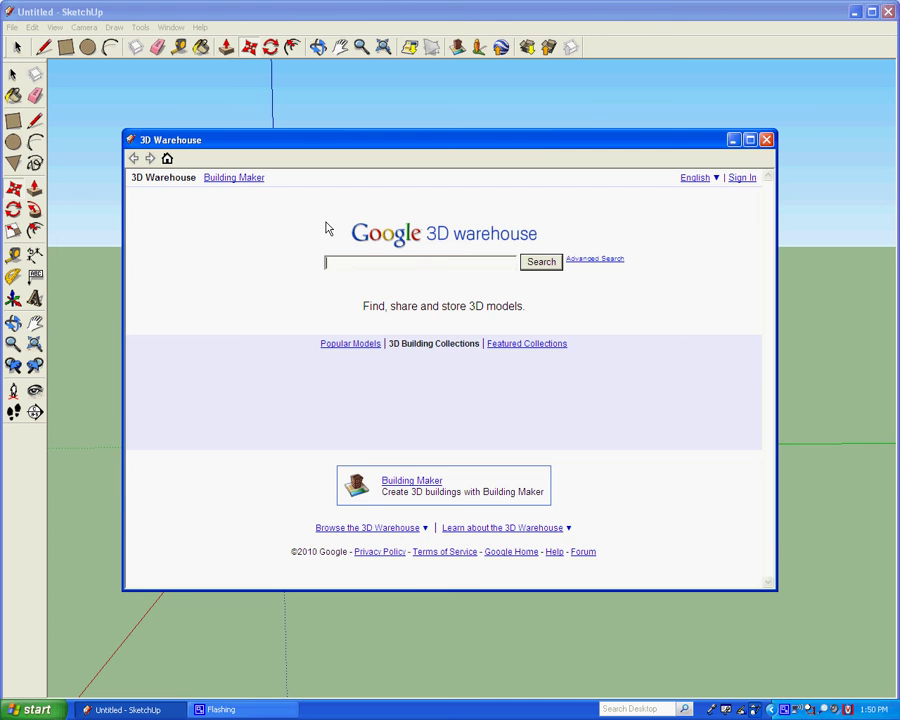
pyautogui.write('door')
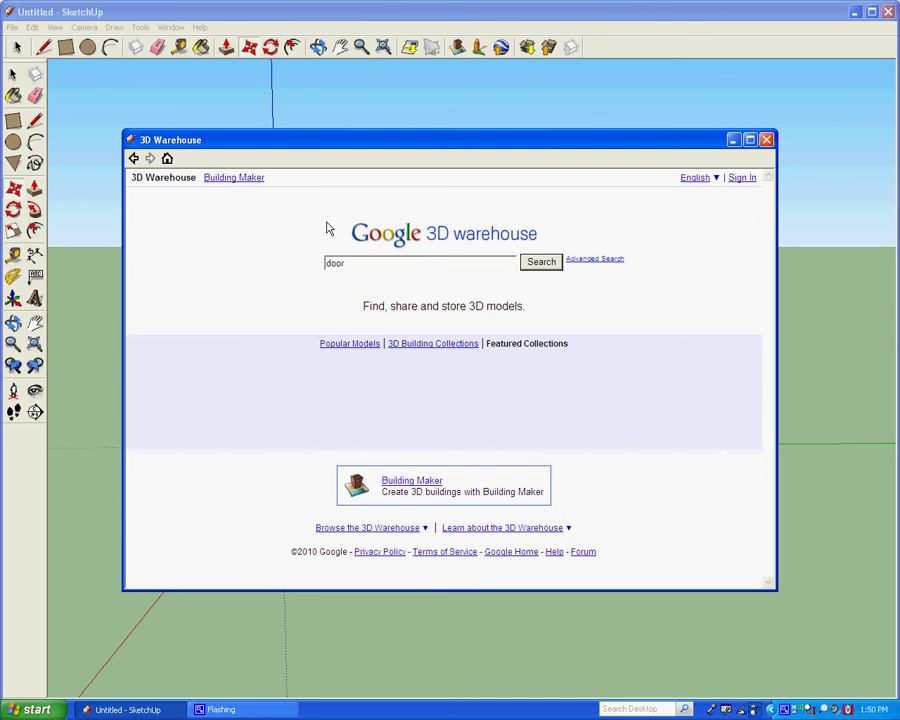
pyautogui.press('Return')
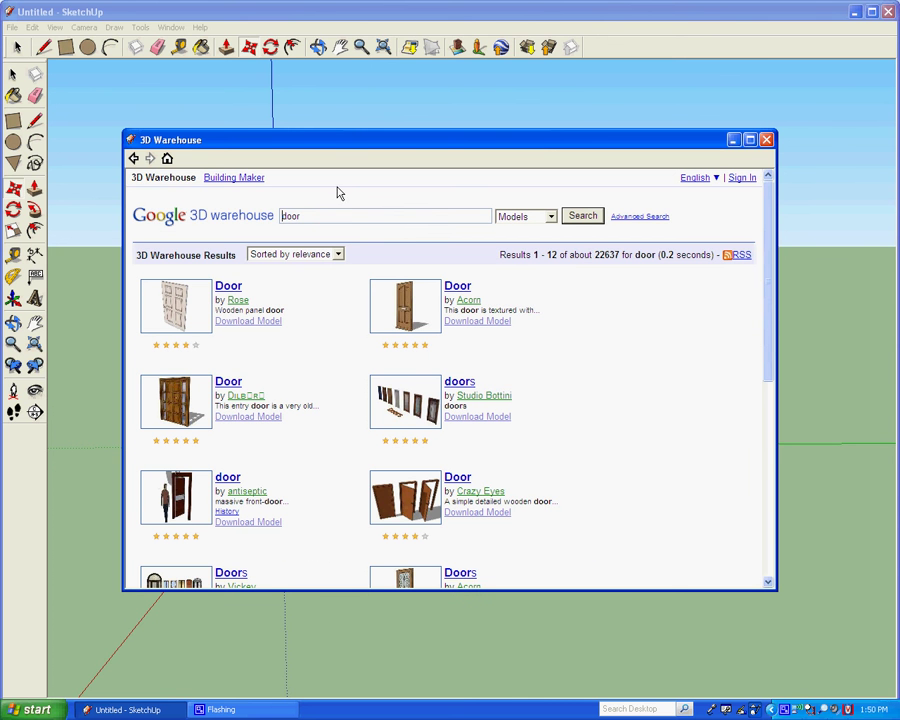
pyautogui.click(405, 310)
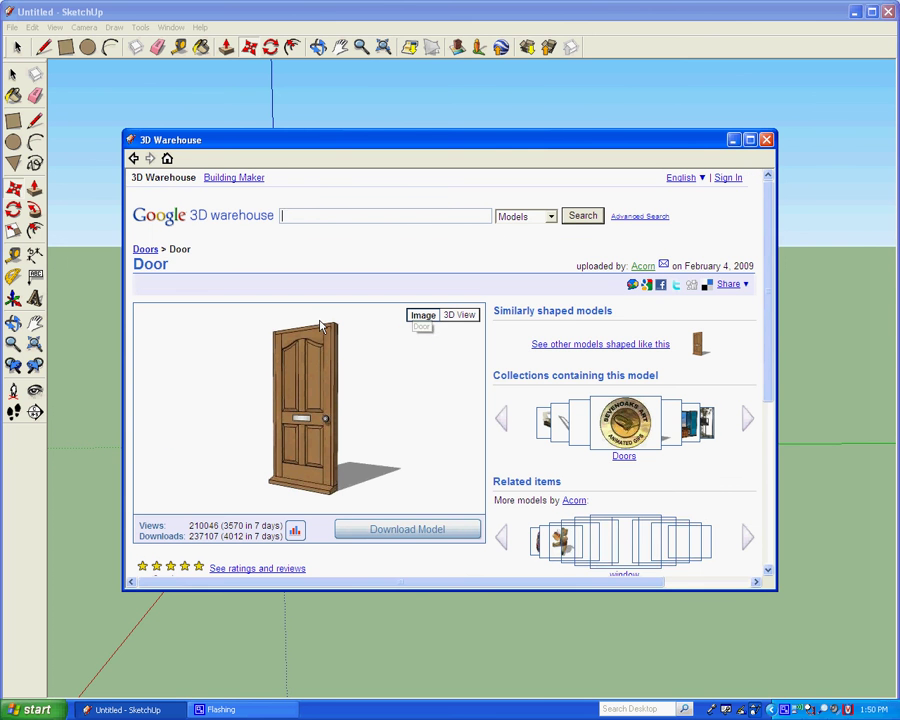
pyautogui.click(416, 531)
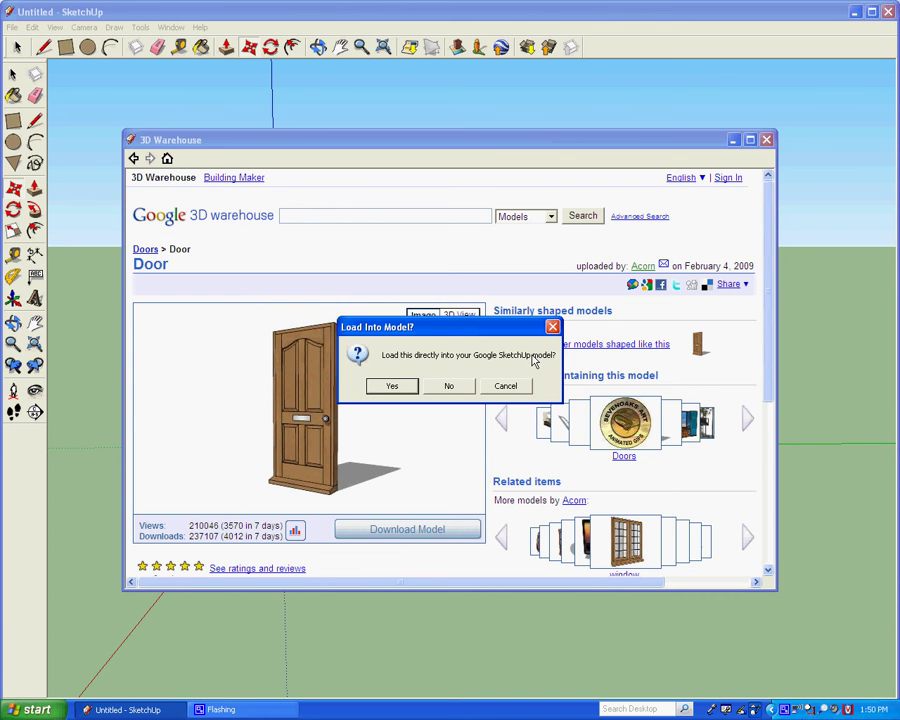
pyautogui.click(395, 389)
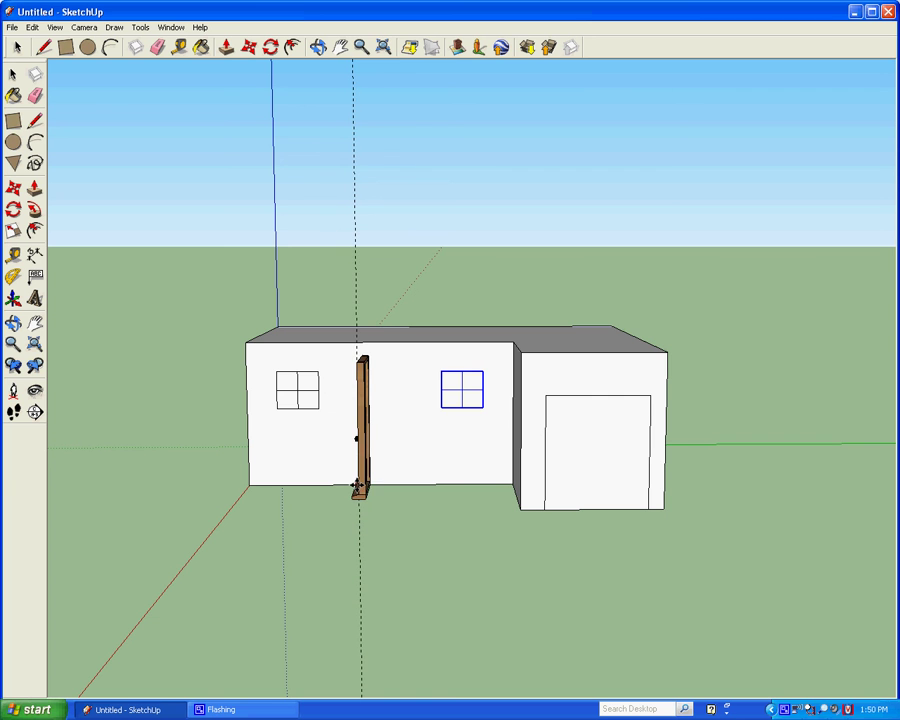
# Step: Place the door at the front-wall base between the windows, abandoning a trial rotation
pyautogui.click(357, 488)
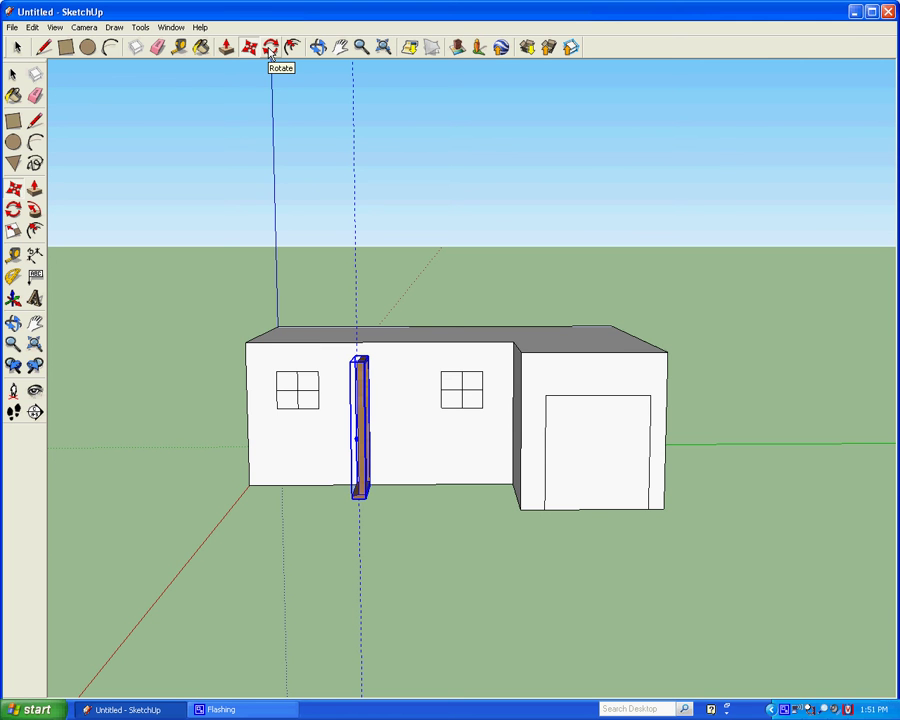
pyautogui.click(270, 52)
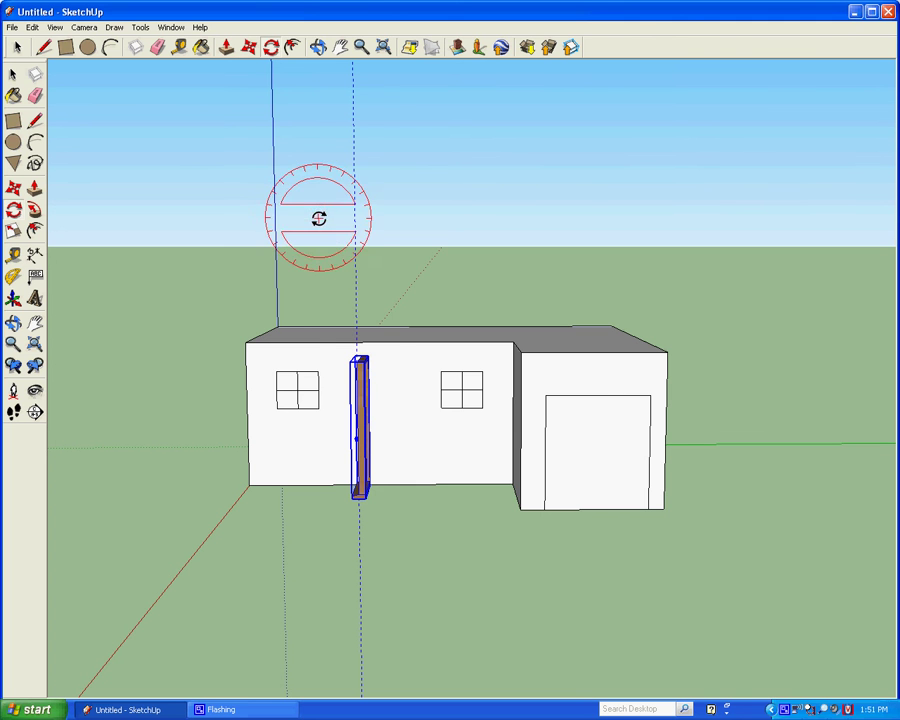
pyautogui.click(358, 424)
pyautogui.click(472, 424)
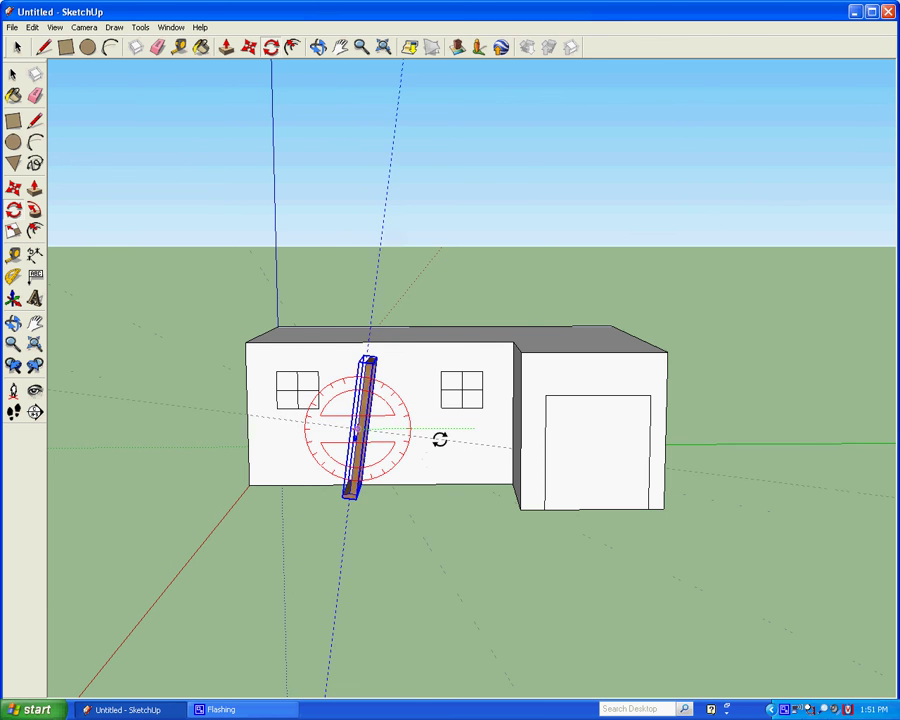
pyautogui.click(437, 426)
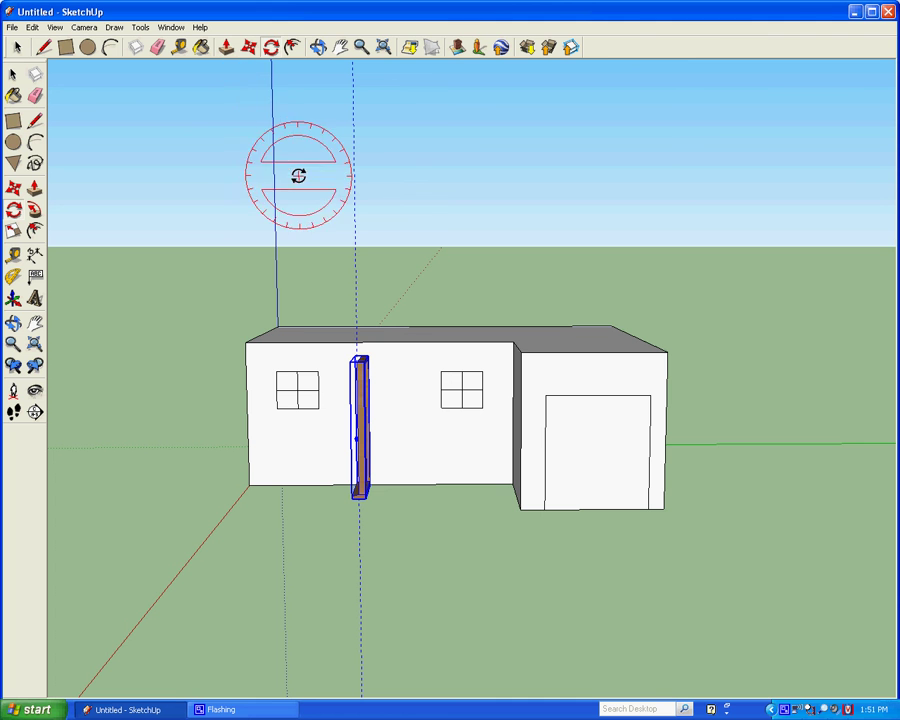
pyautogui.click(318, 47)
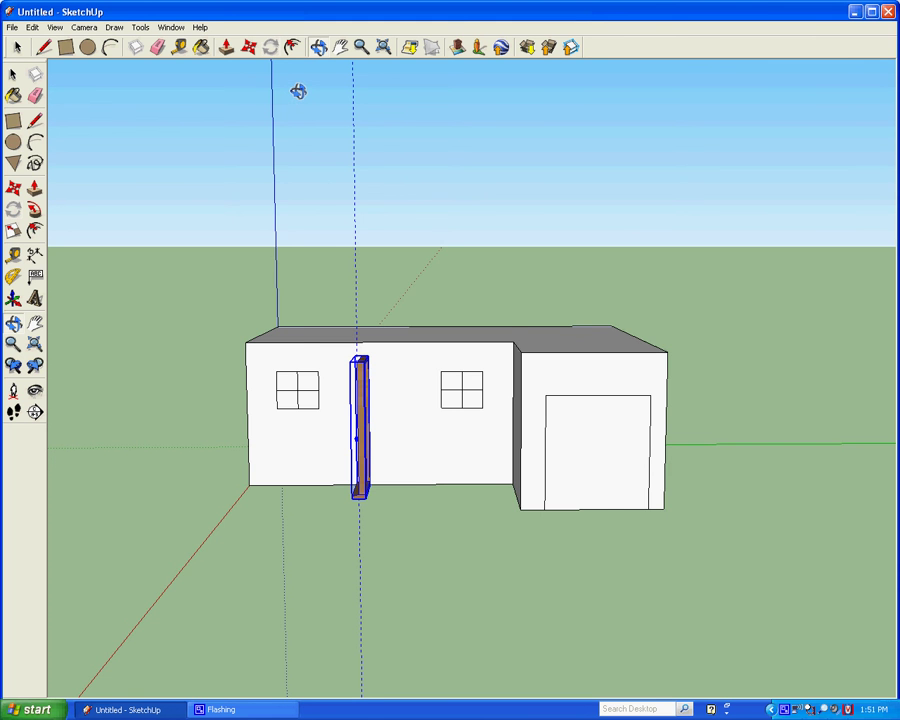
# Step: From a top view, rotate the door 90 degrees so its panelled face looks outward
pyautogui.moveTo(298, 91)
pyautogui.mouseDown()
pyautogui.moveTo(281, 335)
pyautogui.moveTo(275, 106)
pyautogui.moveTo(321, 341)
pyautogui.moveTo(323, 234)
pyautogui.moveTo(366, 259)
pyautogui.moveTo(486, 237)
pyautogui.moveTo(549, 247)
pyautogui.moveTo(420, 346)
pyautogui.moveTo(434, 476)
pyautogui.moveTo(629, 416)
pyautogui.moveTo(654, 468)
pyautogui.moveTo(639, 483)
pyautogui.moveTo(592, 479)
pyautogui.mouseUp()
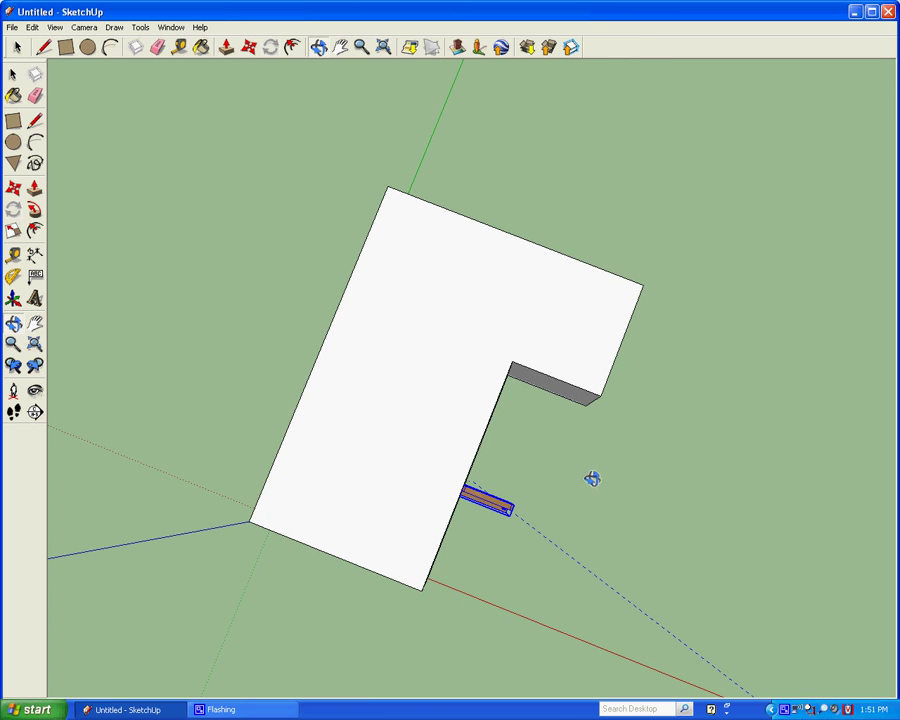
pyautogui.click(270, 50)
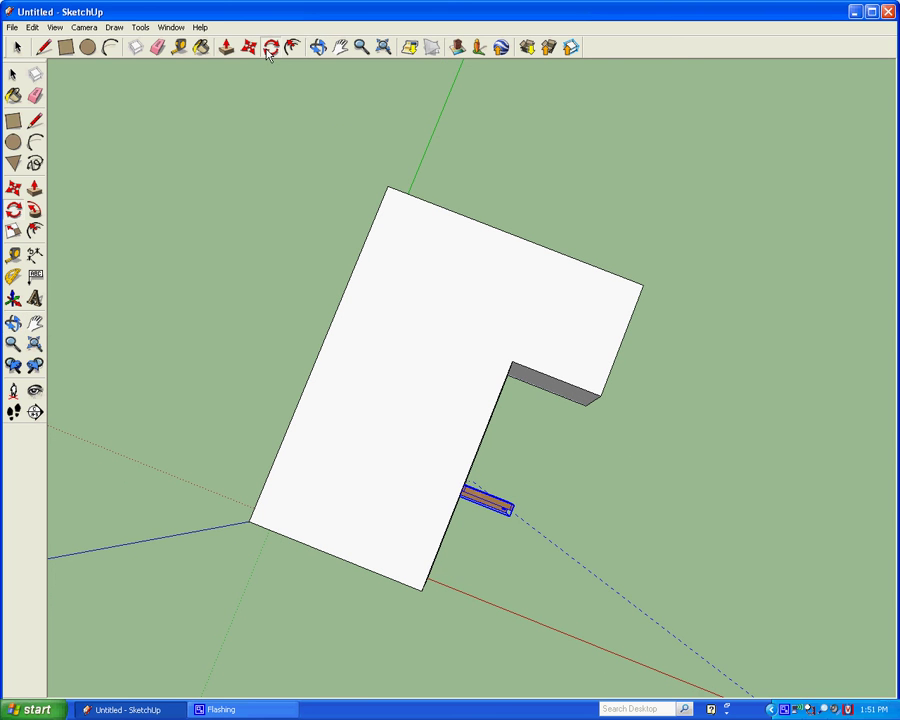
pyautogui.click(487, 503)
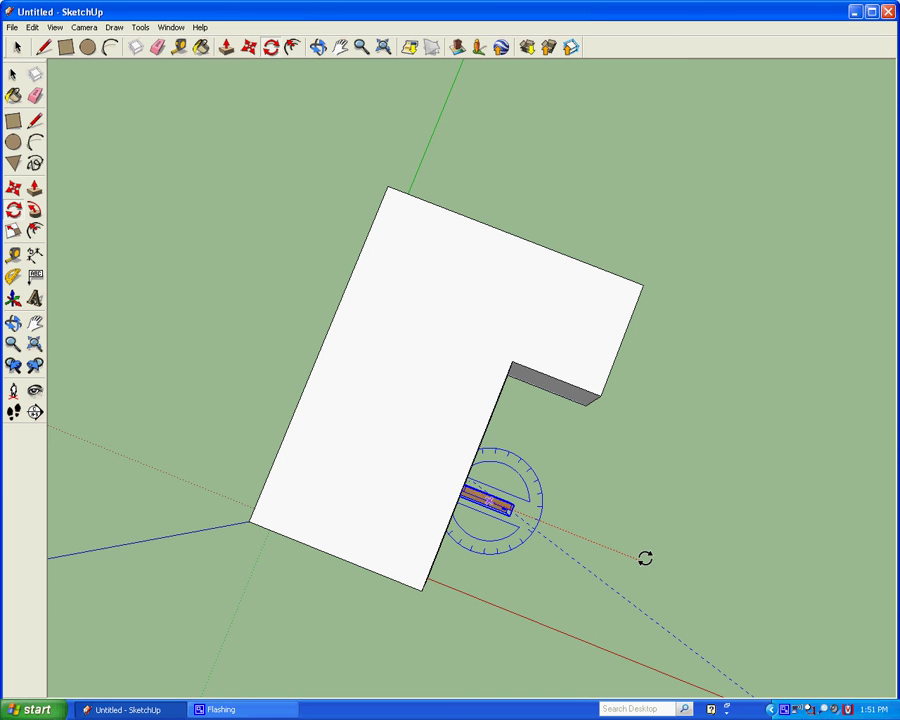
pyautogui.click(645, 554)
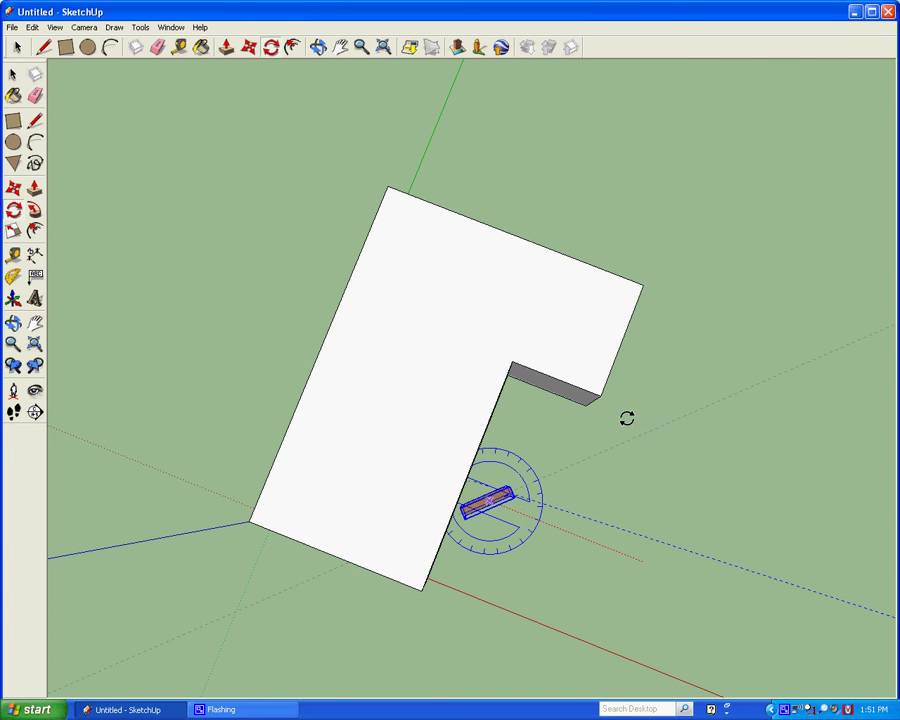
pyautogui.click(558, 328)
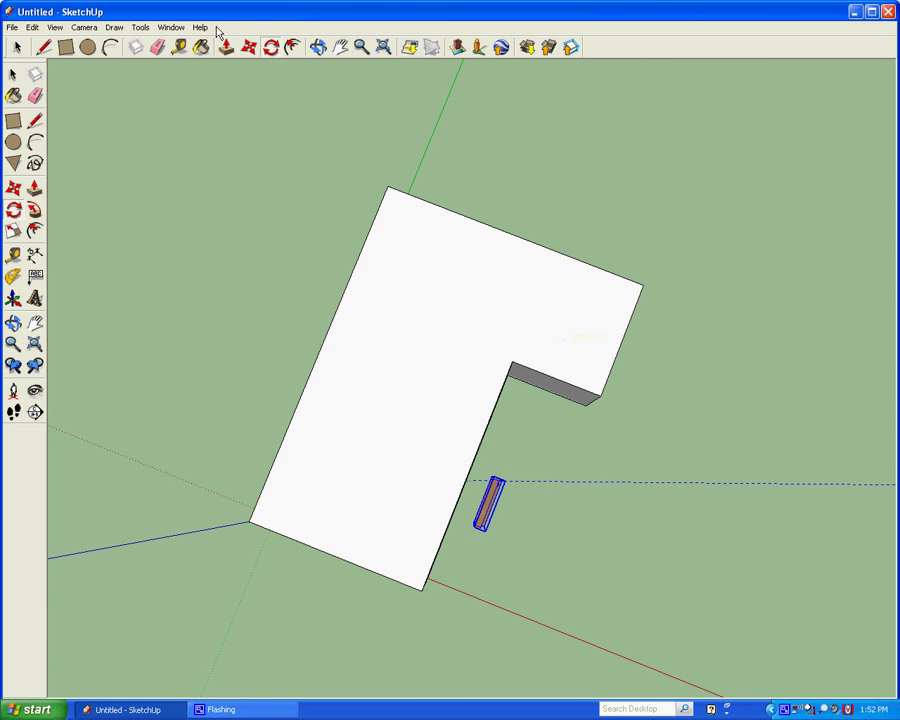
pyautogui.click(317, 45)
pyautogui.moveTo(536, 340)
pyautogui.mouseDown()
pyautogui.moveTo(535, 450)
pyautogui.moveTo(193, 201)
pyautogui.moveTo(299, 456)
pyautogui.moveTo(280, 288)
pyautogui.moveTo(181, 272)
pyautogui.moveTo(161, 278)
pyautogui.moveTo(189, 250)
pyautogui.moveTo(184, 295)
pyautogui.mouseUp()
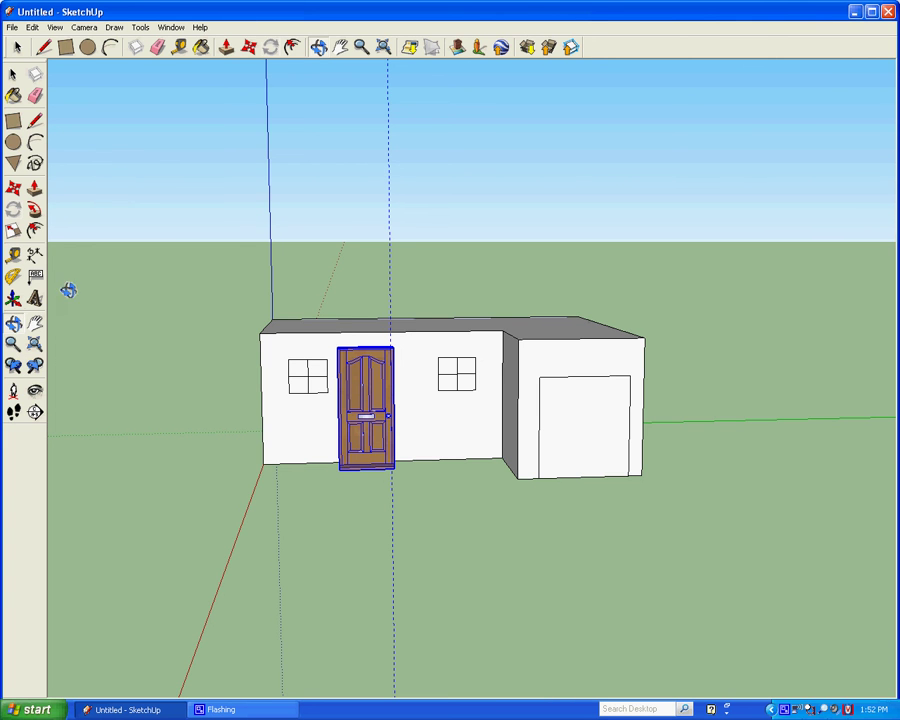
# Step: Shrink the door with the Scale tool by dragging a corner grip inward
pyautogui.click(57, 30)
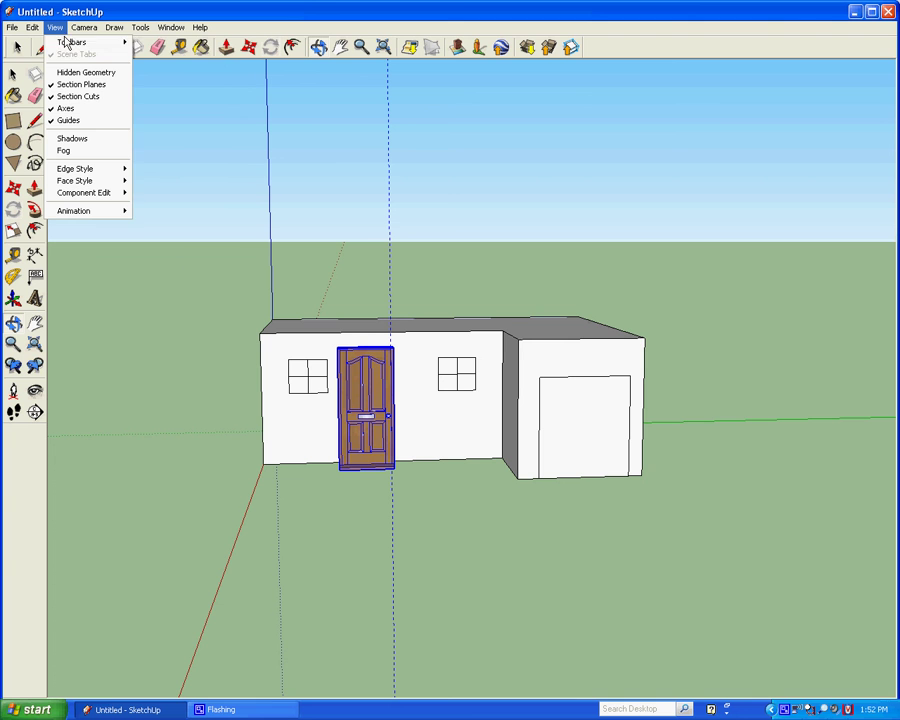
pyautogui.moveTo(75, 42)
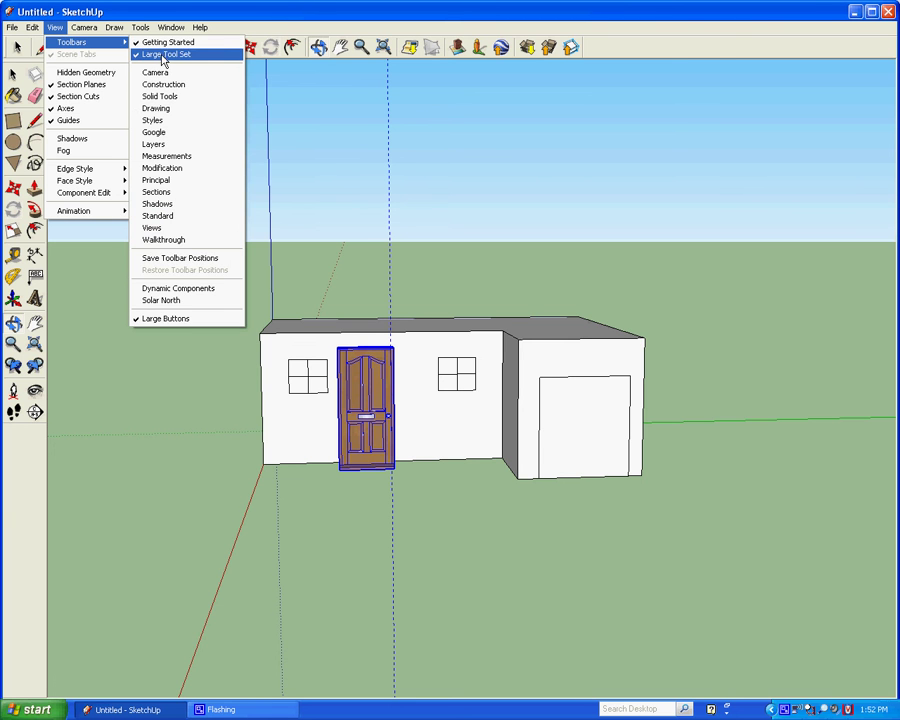
pyautogui.click(120, 338)
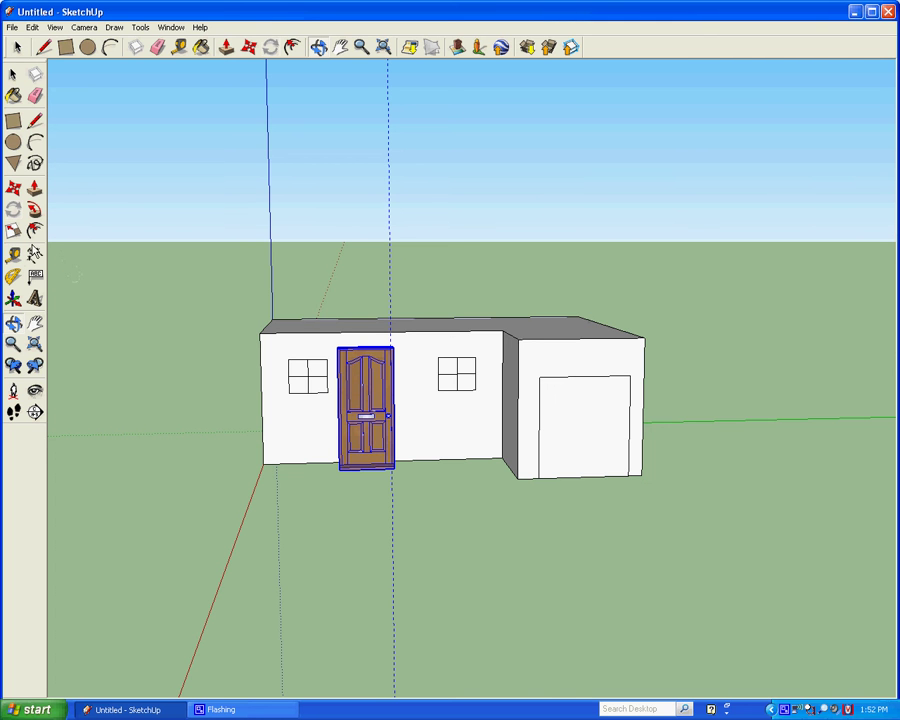
pyautogui.click(12, 231)
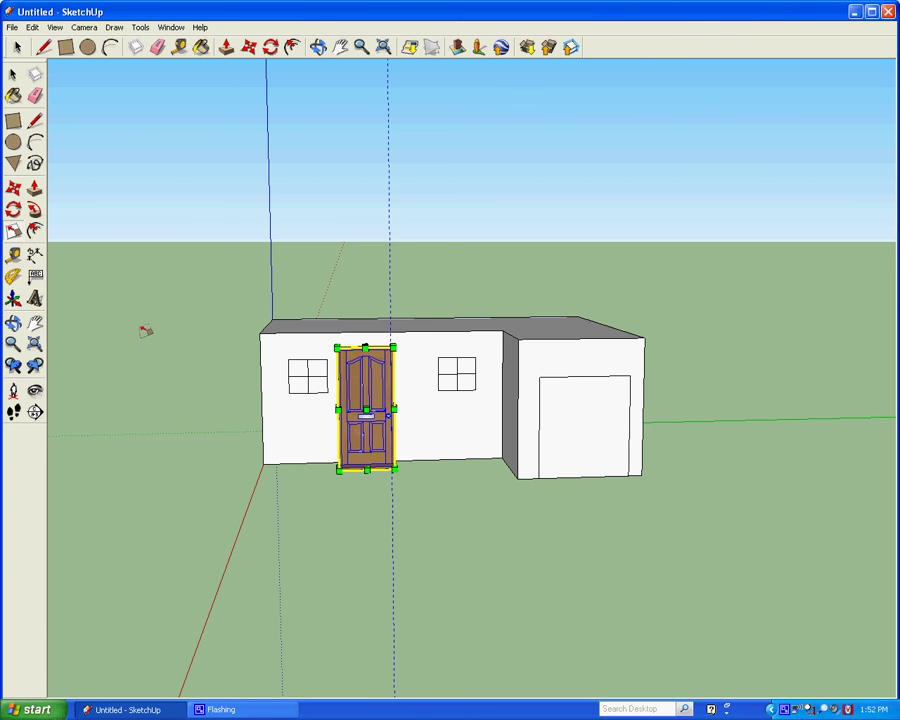
pyautogui.moveTo(132, 322)
pyautogui.mouseDown(button='middle')
pyautogui.moveTo(256, 406)
pyautogui.moveTo(347, 408)
pyautogui.mouseUp(button='middle')
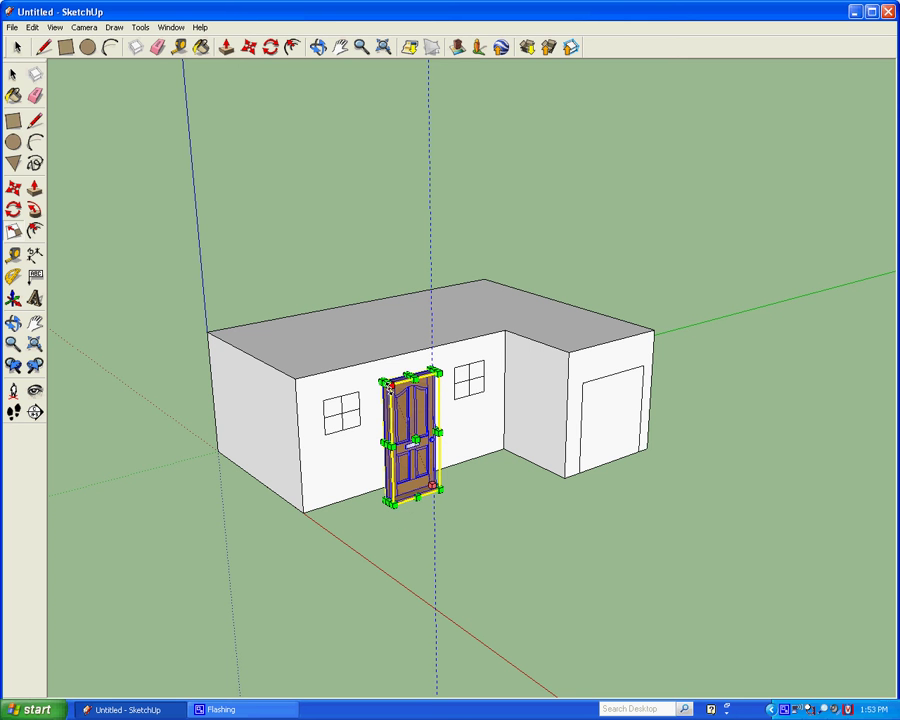
pyautogui.moveTo(386, 382); pyautogui.dragTo(399, 407)
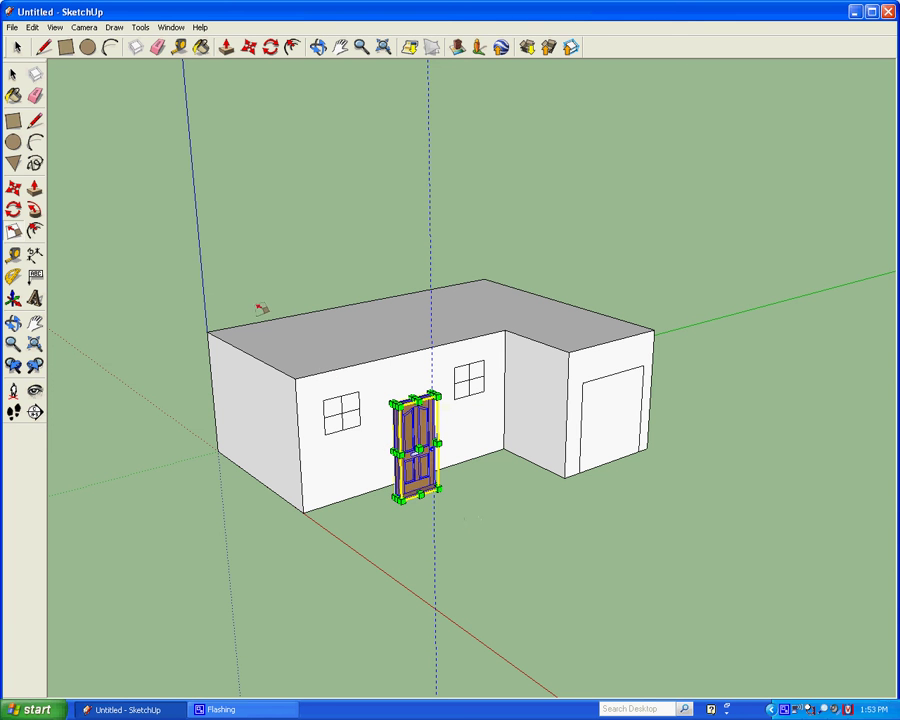
# Step: Orbit around the house and switch to the standard Front view
pyautogui.click(17, 47)
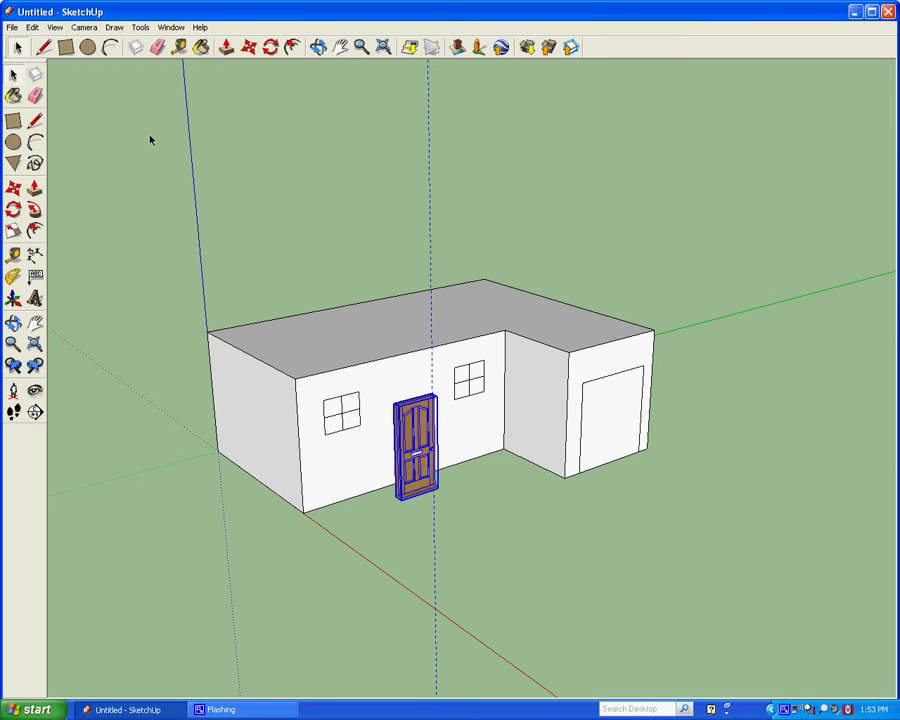
pyautogui.click(307, 178)
pyautogui.moveTo(328, 200)
pyautogui.mouseDown(button='middle')
pyautogui.moveTo(202, 242)
pyautogui.moveTo(128, 150)
pyautogui.moveTo(132, 114)
pyautogui.mouseUp(button='middle')
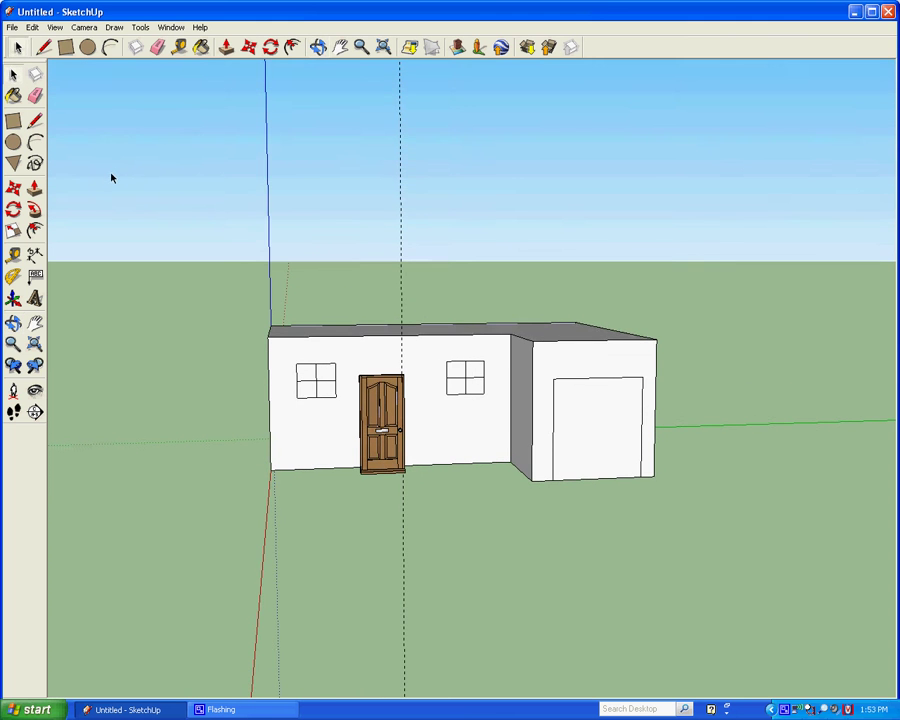
pyautogui.moveTo(110, 176)
pyautogui.mouseDown(button='middle')
pyautogui.moveTo(306, 311)
pyautogui.moveTo(611, 311)
pyautogui.moveTo(595, 299)
pyautogui.mouseUp(button='middle')
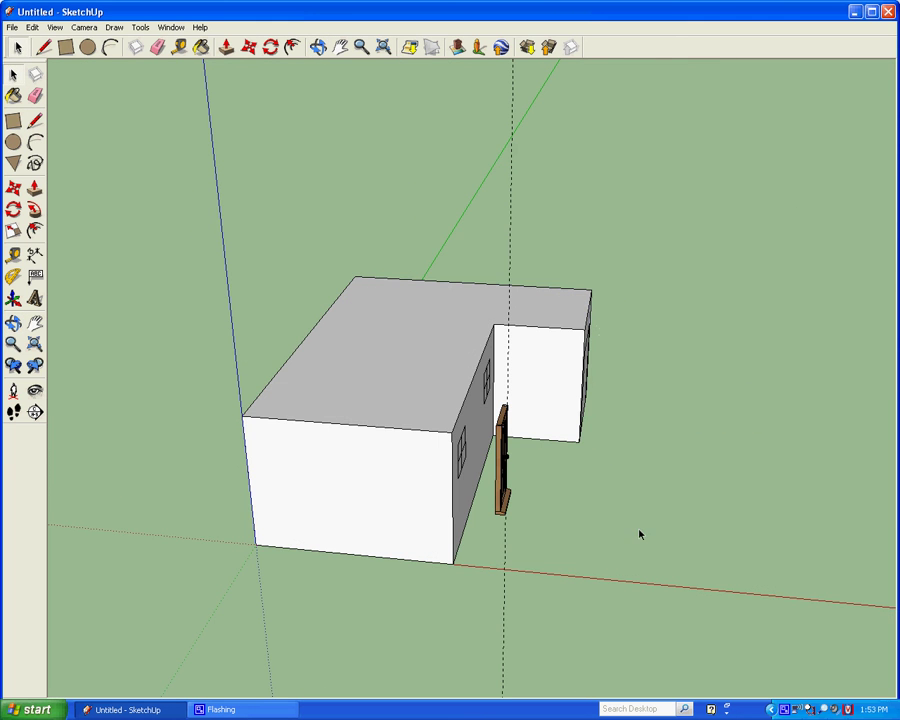
pyautogui.press('F3')
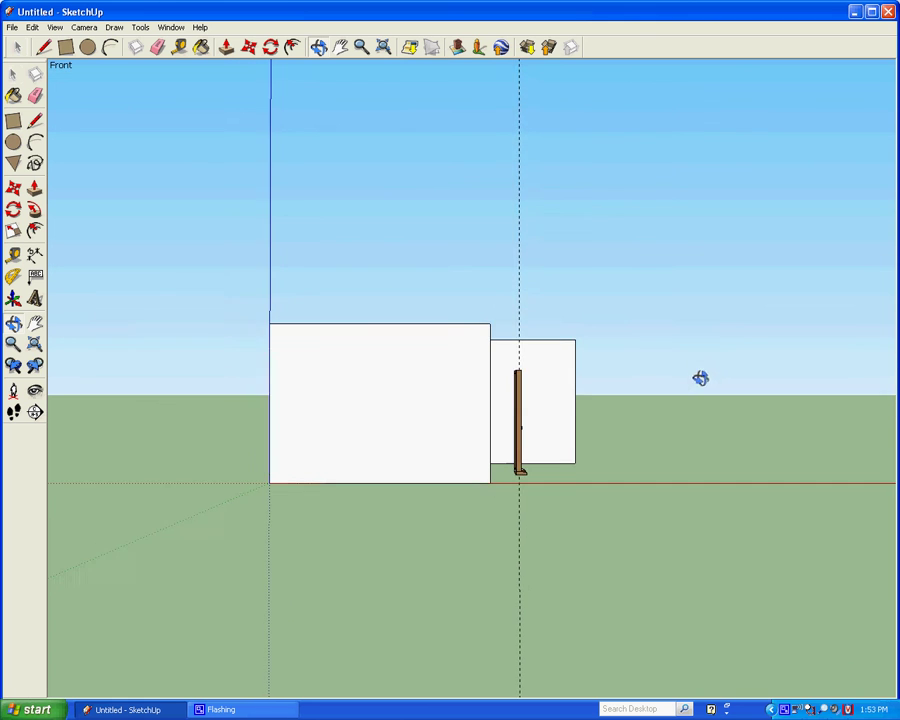
pyautogui.moveTo(688, 388); pyautogui.dragTo(687, 389)
pyautogui.press('space')
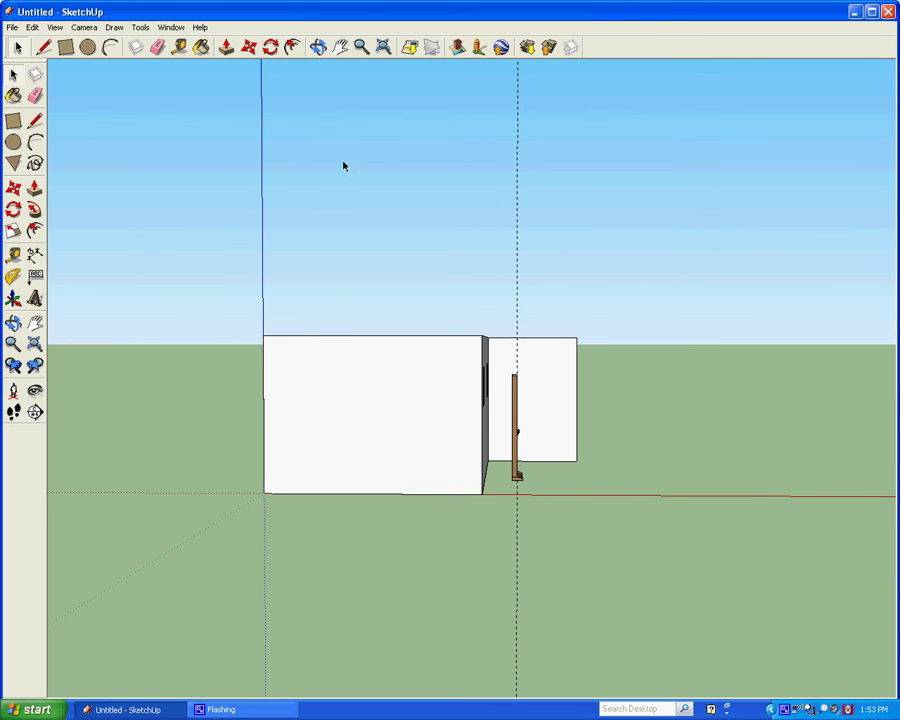
# Step: Slide the door along the red axis flush with the front wall, then orbit back
pyautogui.click(250, 50)
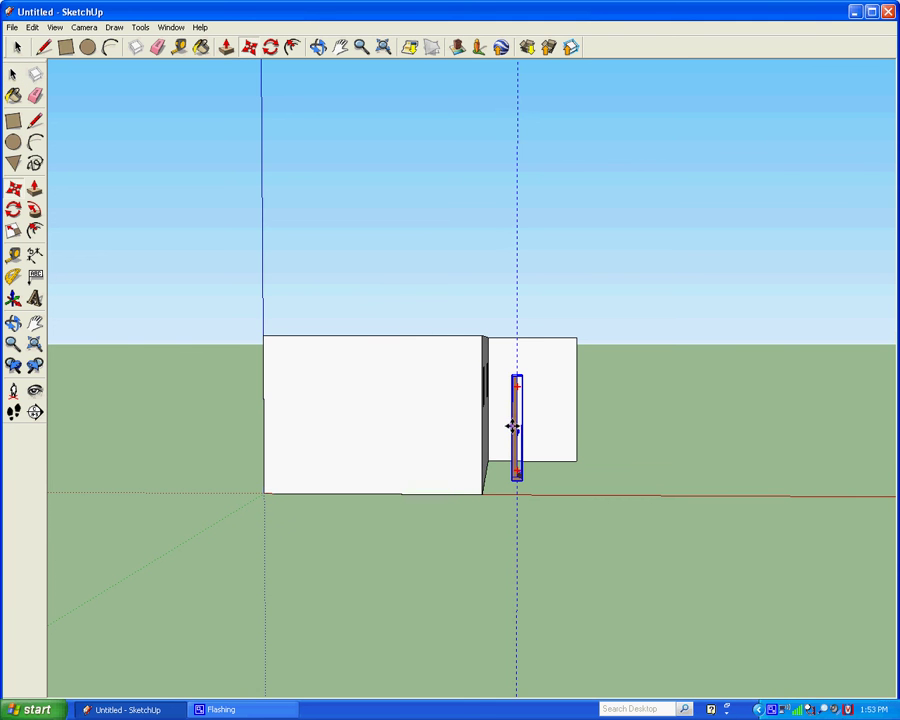
pyautogui.moveTo(515, 427); pyautogui.dragTo(487, 425)
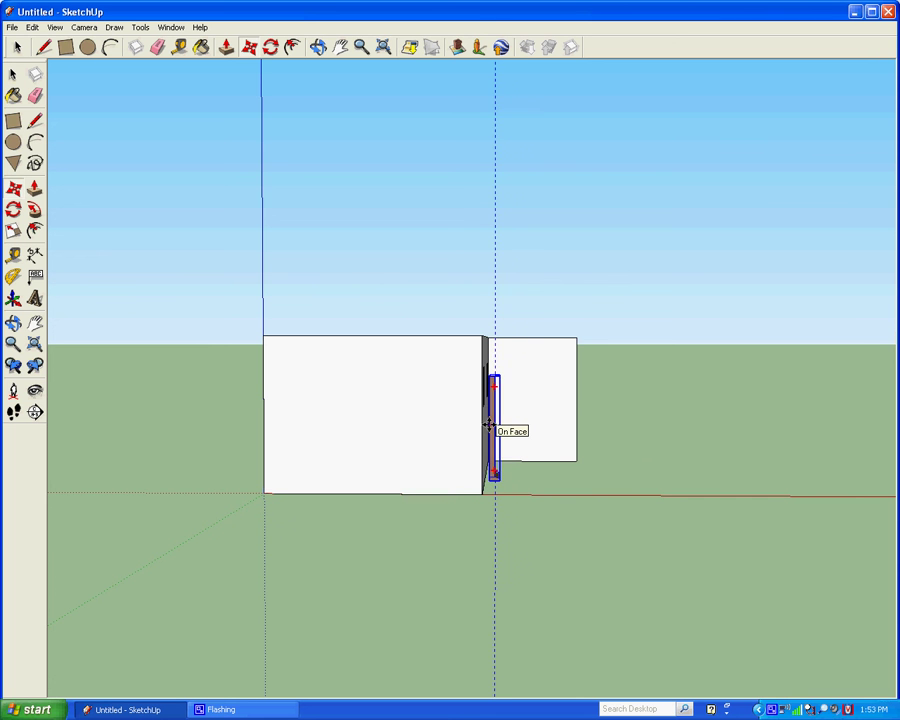
pyautogui.click(487, 425)
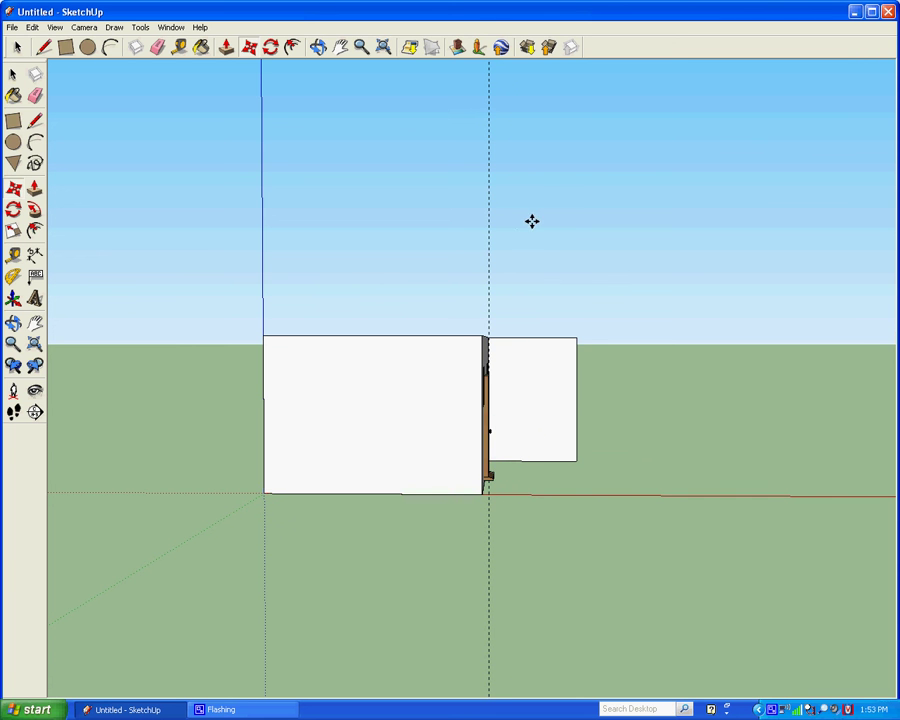
pyautogui.press('o')
pyautogui.moveTo(525, 224)
pyautogui.mouseDown()
pyautogui.moveTo(328, 274)
pyautogui.moveTo(209, 257)
pyautogui.mouseUp()
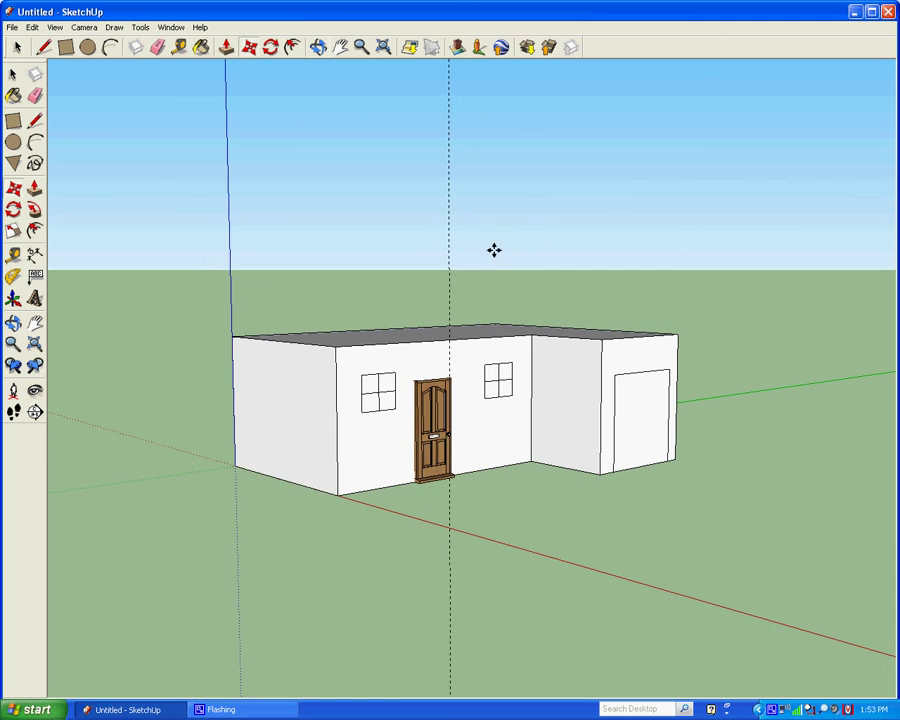
pyautogui.moveTo(562, 221)
pyautogui.mouseDown()
pyautogui.moveTo(479, 251)
pyautogui.moveTo(287, 206)
pyautogui.moveTo(287, 225)
pyautogui.moveTo(293, 209)
pyautogui.mouseUp()
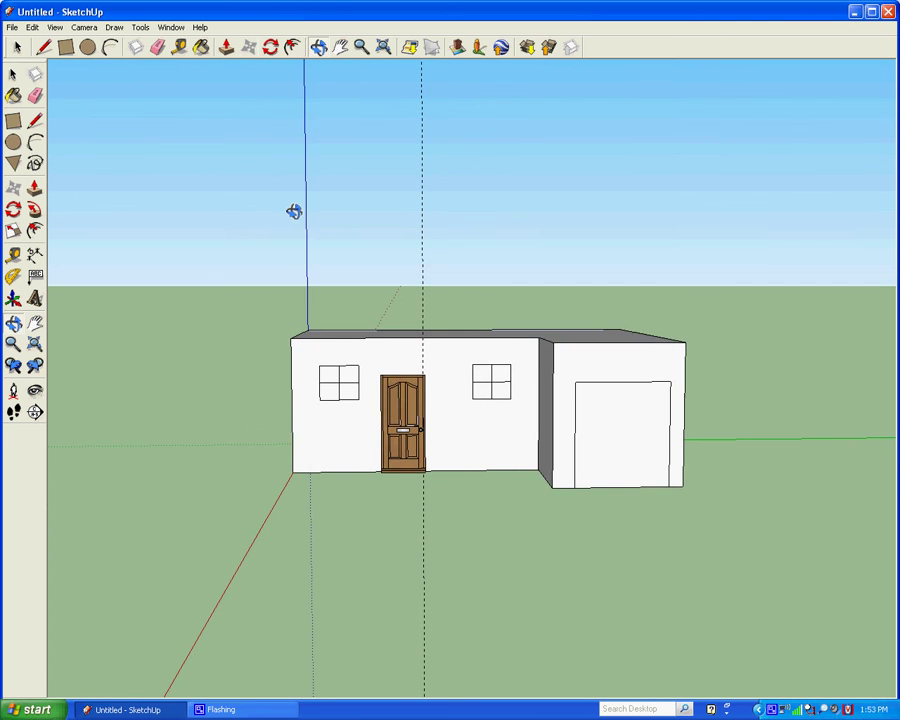
pyautogui.press('m')
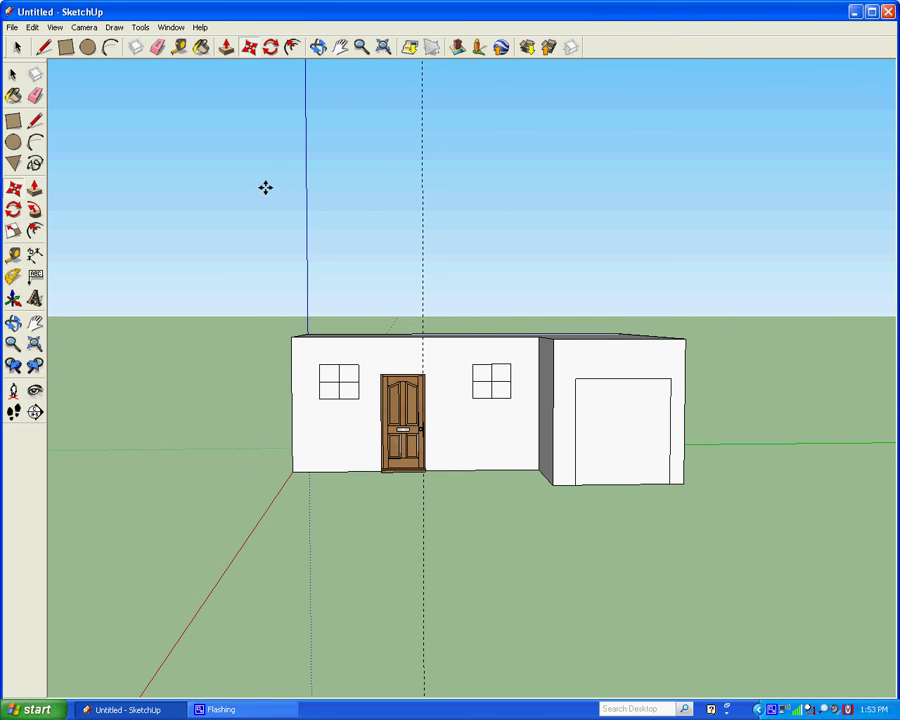
# Step: Open the Materials window and pick Brick_Antique from Brick and Cladding
pyautogui.click(172, 29)
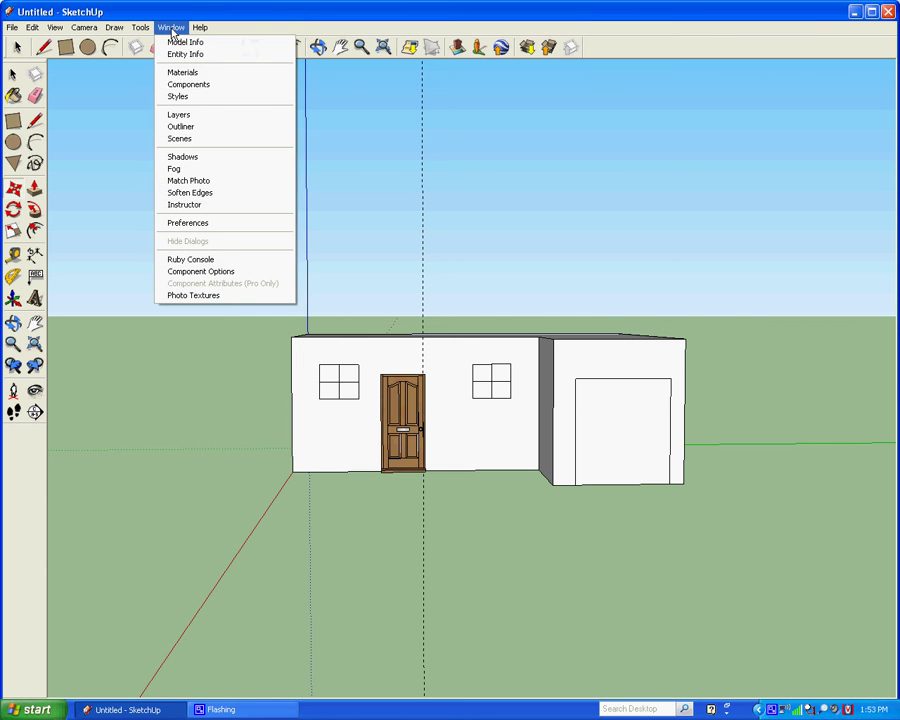
pyautogui.click(181, 77)
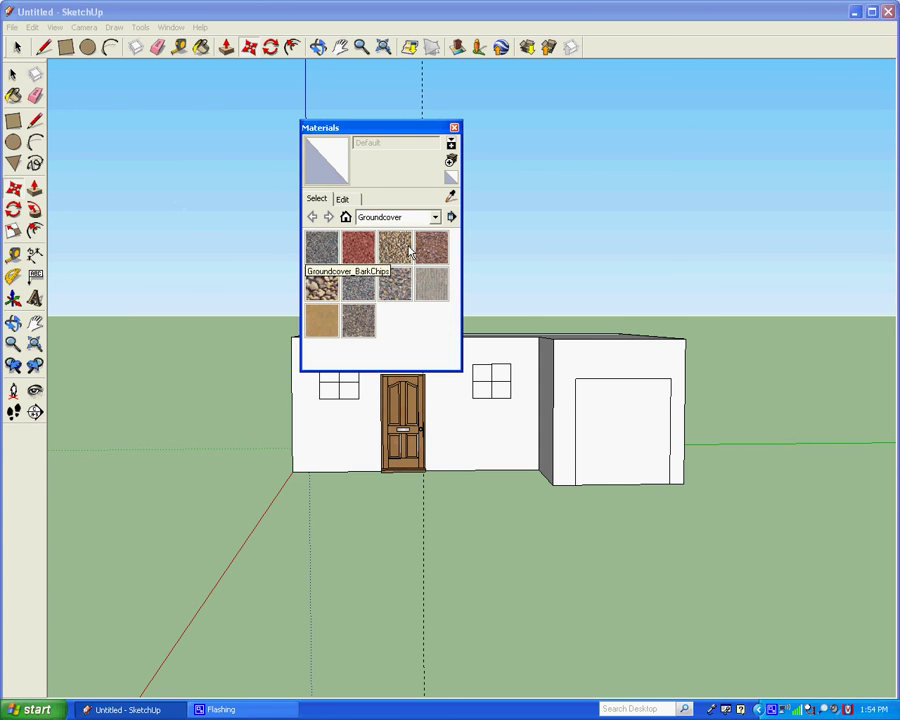
pyautogui.click(435, 218)
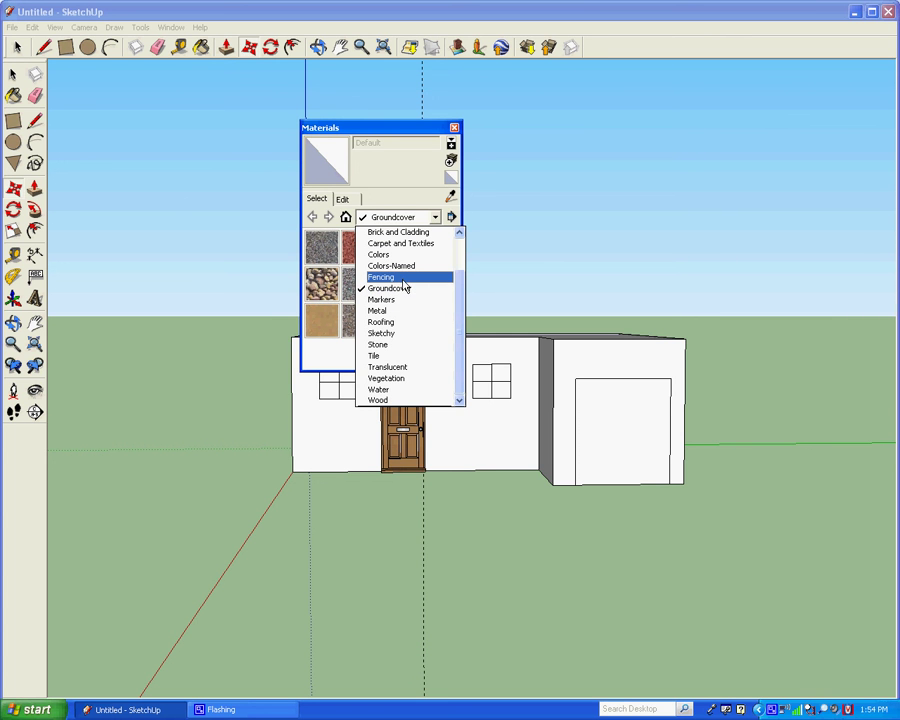
pyautogui.click(405, 233)
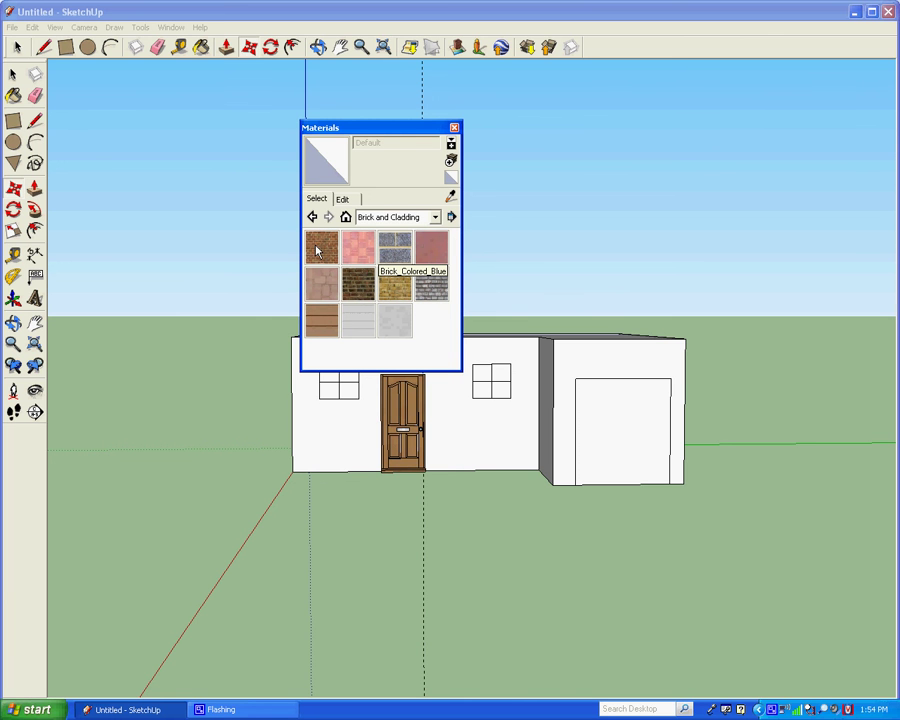
pyautogui.click(318, 249)
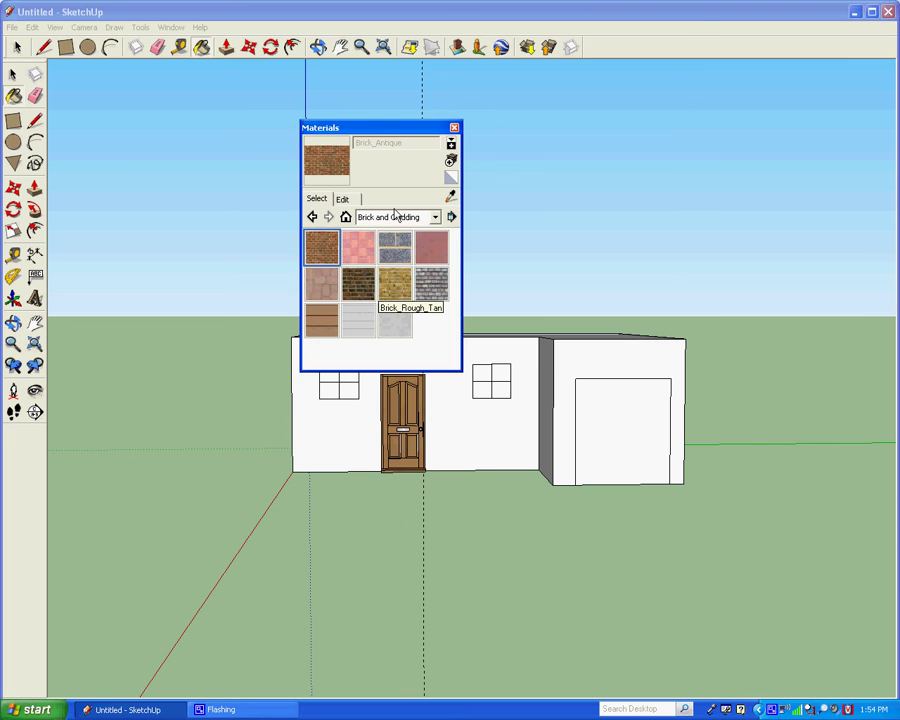
pyautogui.moveTo(405, 131)
pyautogui.mouseDown()
pyautogui.moveTo(756, 112)
pyautogui.moveTo(805, 76)
pyautogui.mouseUp()
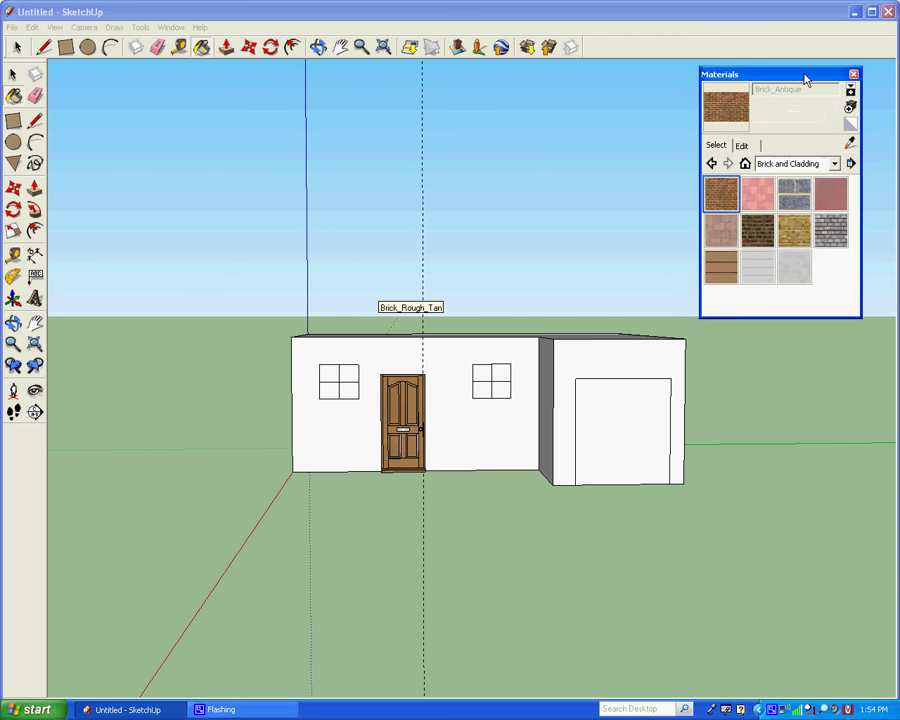
# Step: Paint the front, recessed, garage and side walls with Brick_Antique, orbiting to reach each
pyautogui.click(460, 418)
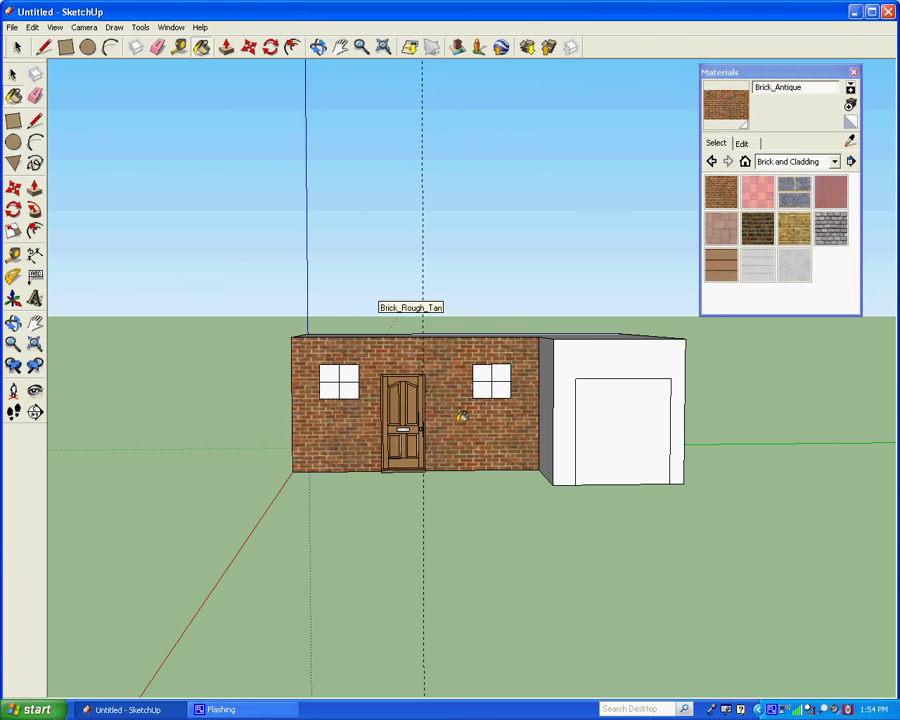
pyautogui.click(595, 350)
pyautogui.click(546, 402)
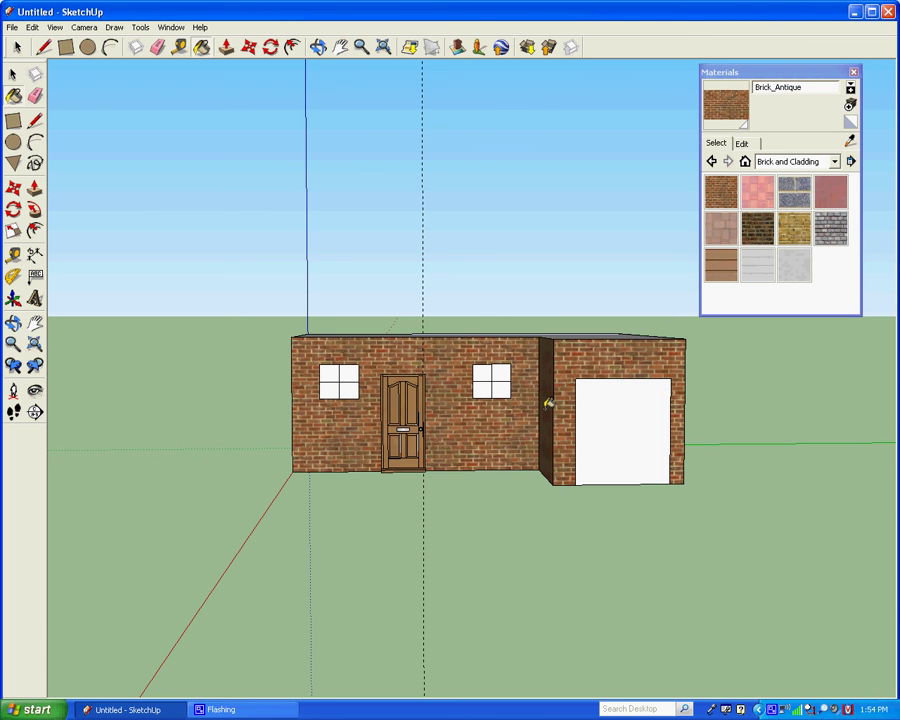
pyautogui.moveTo(526, 415); pyautogui.dragTo(145, 400, button='middle')
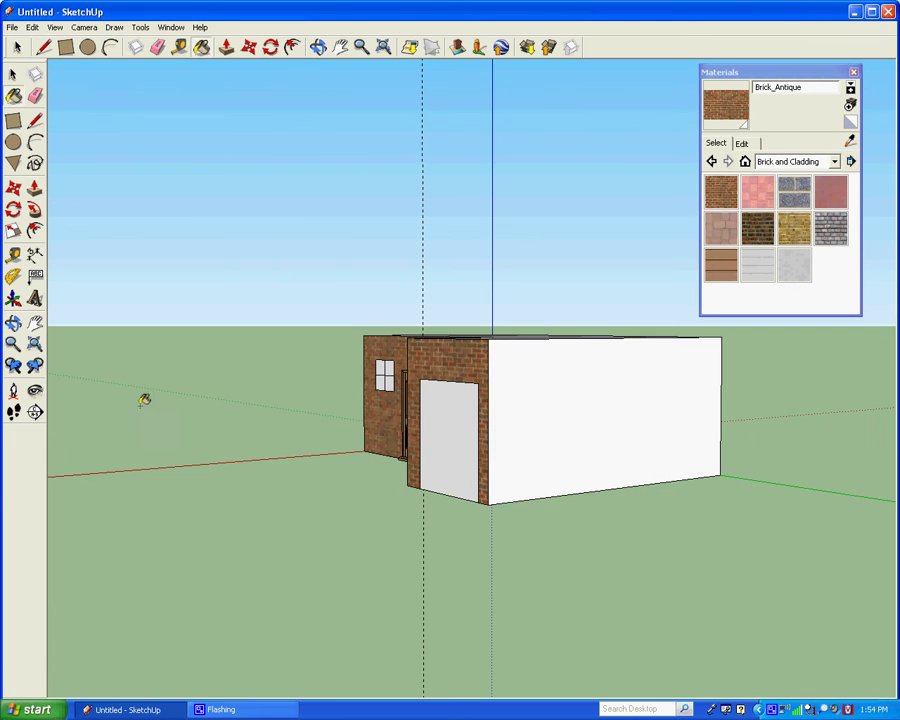
pyautogui.click(561, 422)
pyautogui.moveTo(579, 430)
pyautogui.mouseDown(button='middle')
pyautogui.moveTo(313, 458)
pyautogui.moveTo(376, 458)
pyautogui.mouseUp(button='middle')
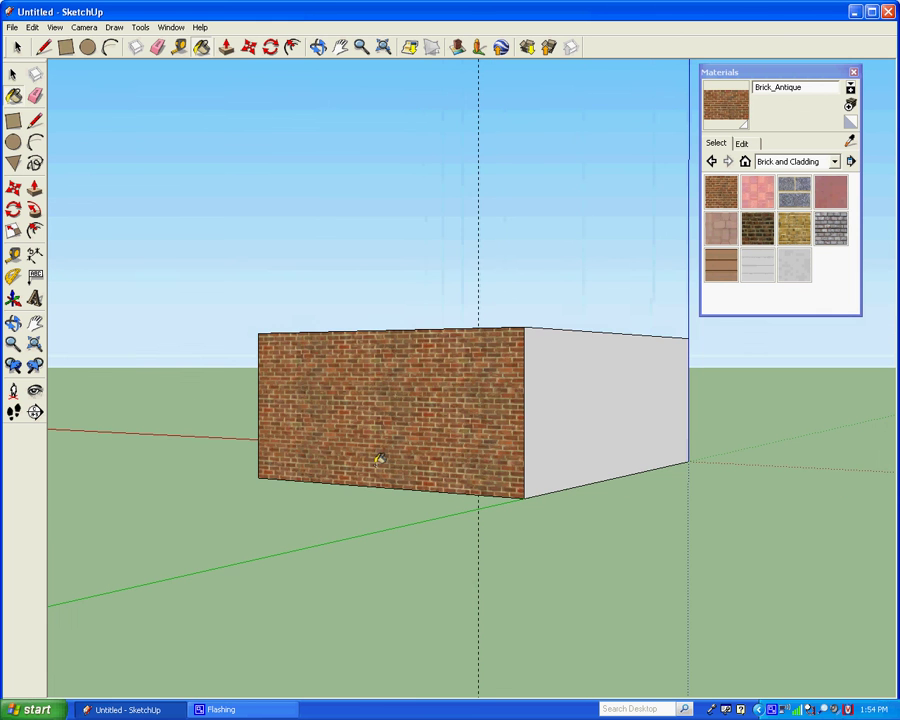
pyautogui.click(580, 424)
pyautogui.moveTo(705, 425)
pyautogui.mouseDown(button='middle')
pyautogui.moveTo(325, 461)
pyautogui.moveTo(485, 381)
pyautogui.mouseUp(button='middle')
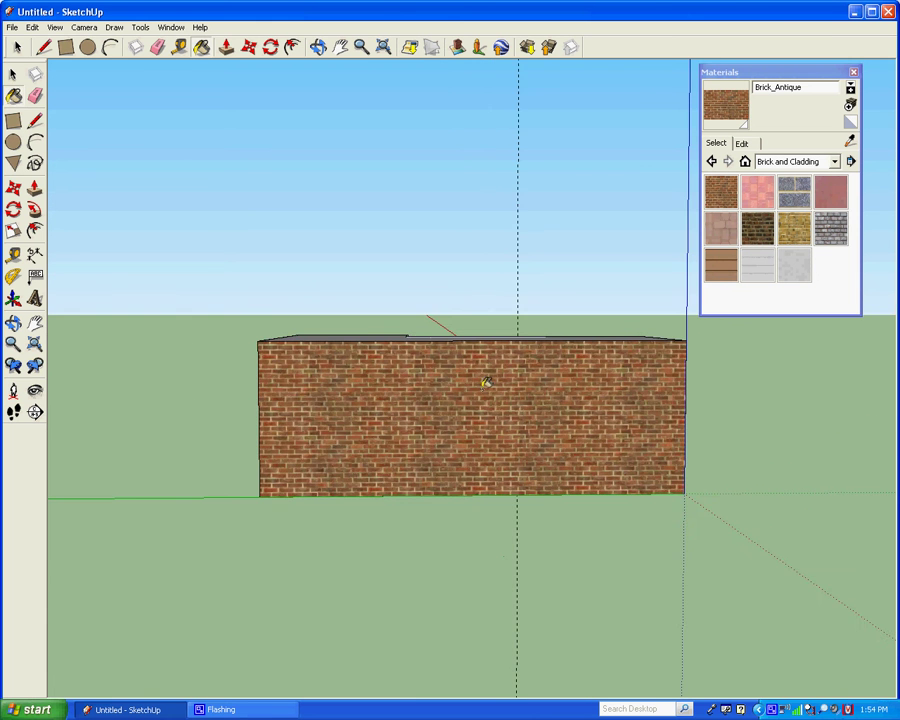
pyautogui.moveTo(596, 288); pyautogui.dragTo(253, 321, button='middle')
pyautogui.moveTo(665, 307); pyautogui.dragTo(267, 317, button='middle')
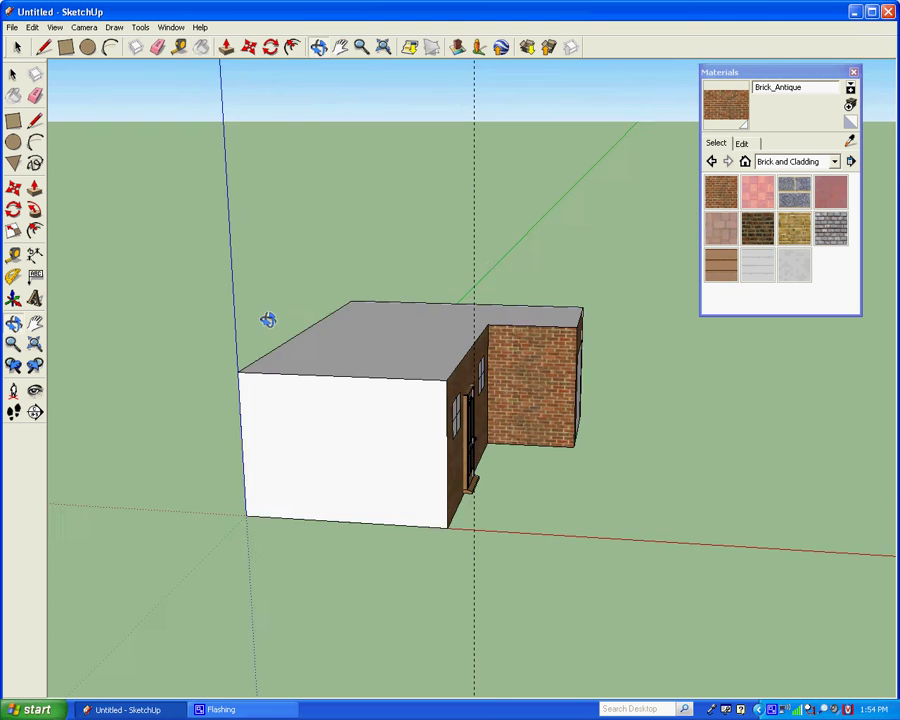
pyautogui.click(325, 405)
pyautogui.moveTo(615, 287)
pyautogui.mouseDown(button='middle')
pyautogui.moveTo(263, 267)
pyautogui.moveTo(179, 217)
pyautogui.moveTo(323, 245)
pyautogui.moveTo(277, 247)
pyautogui.moveTo(275, 263)
pyautogui.moveTo(279, 227)
pyautogui.mouseUp(button='middle')
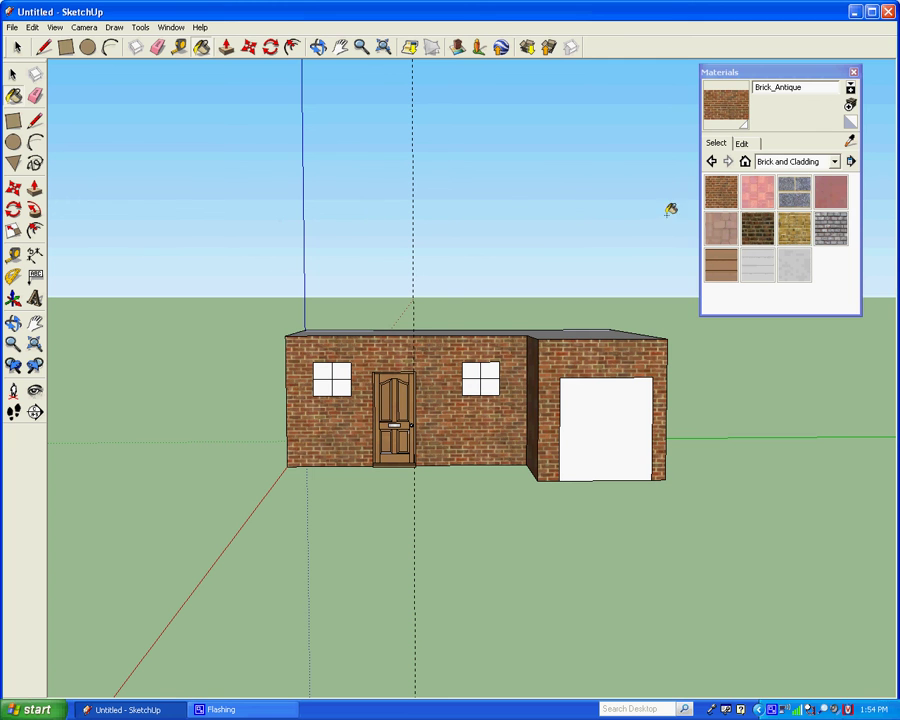
# Step: Paint the garage door and both front window panes with Translucent_Glass_Blue
pyautogui.click(834, 161)
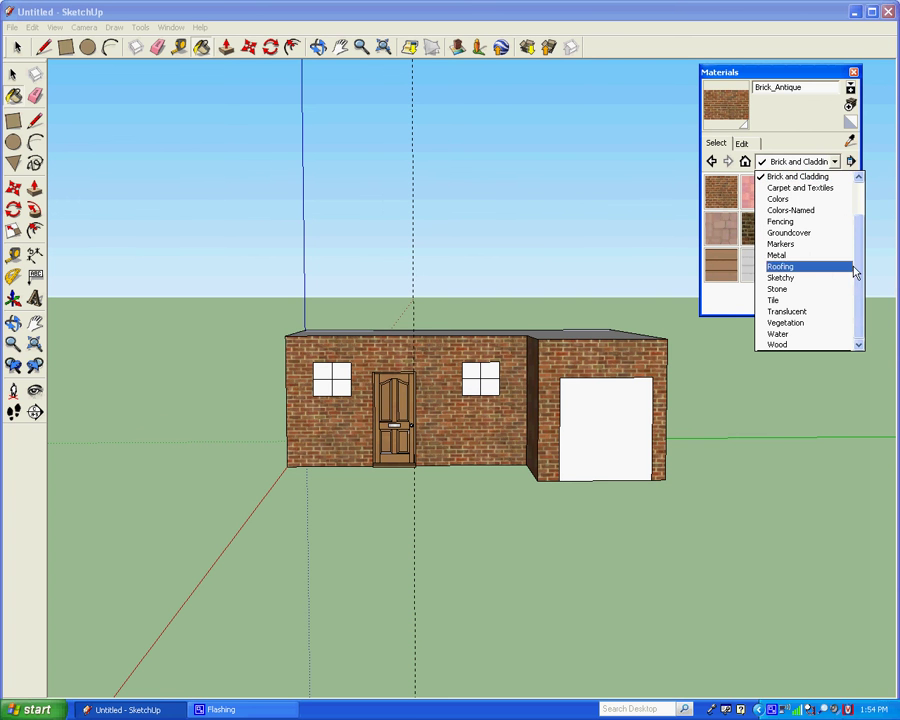
pyautogui.click(826, 311)
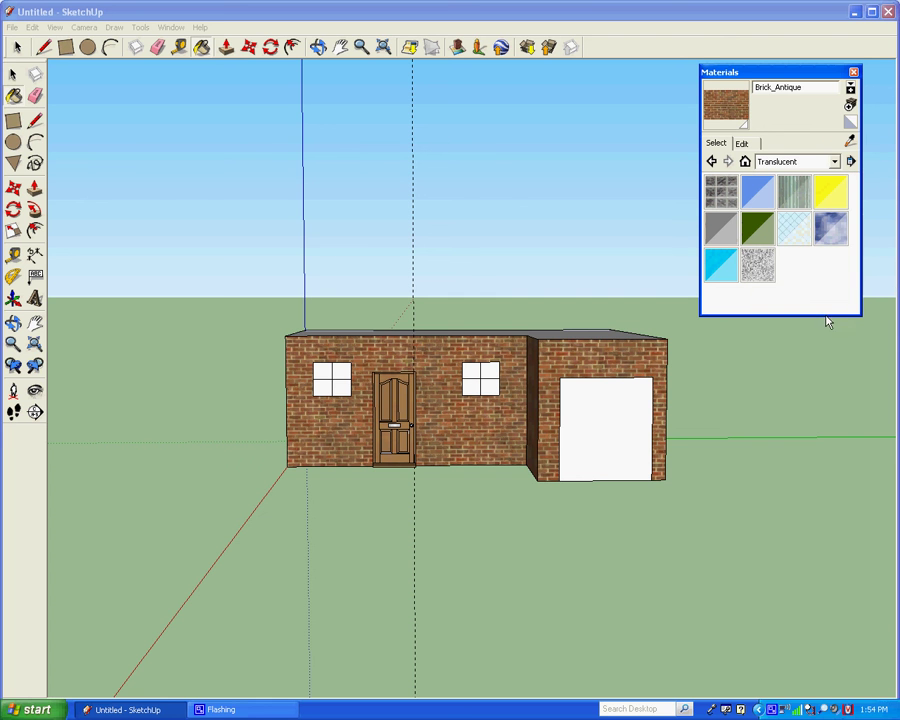
pyautogui.click(758, 196)
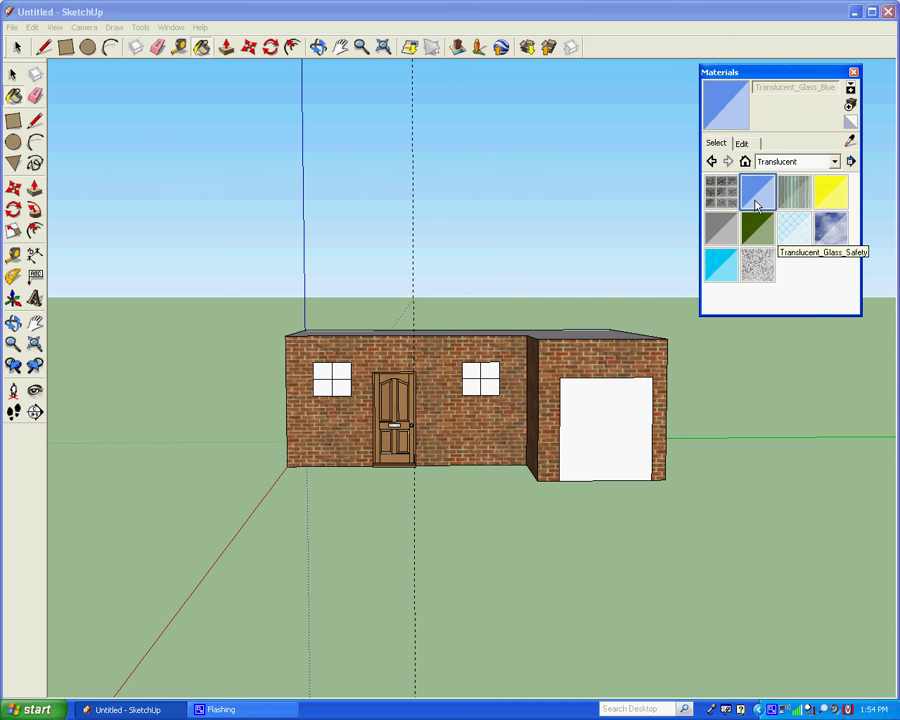
pyautogui.click(600, 418)
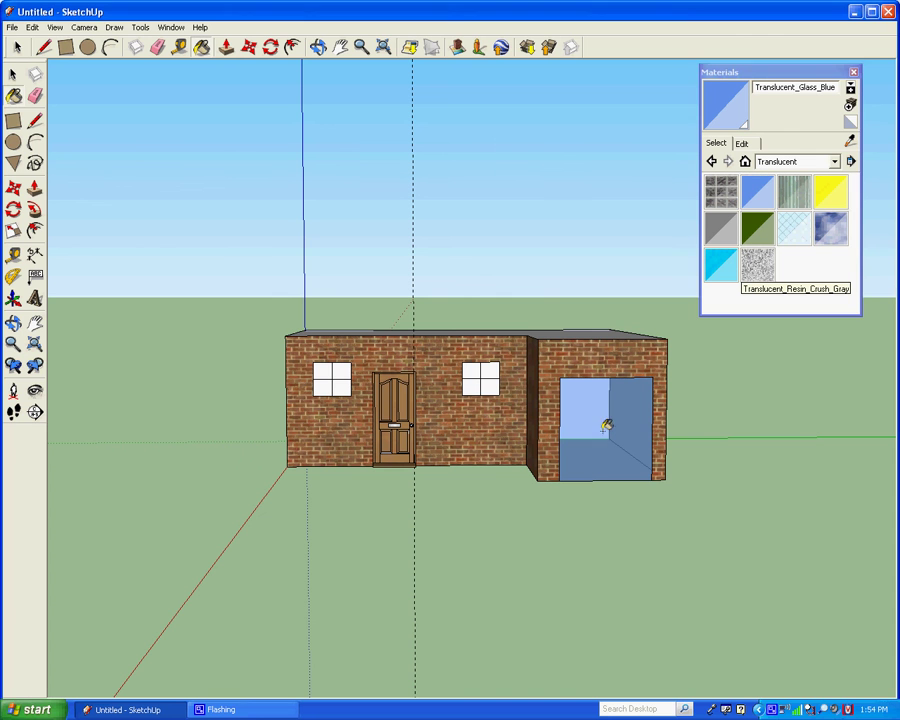
pyautogui.click(489, 376)
pyautogui.click(341, 372)
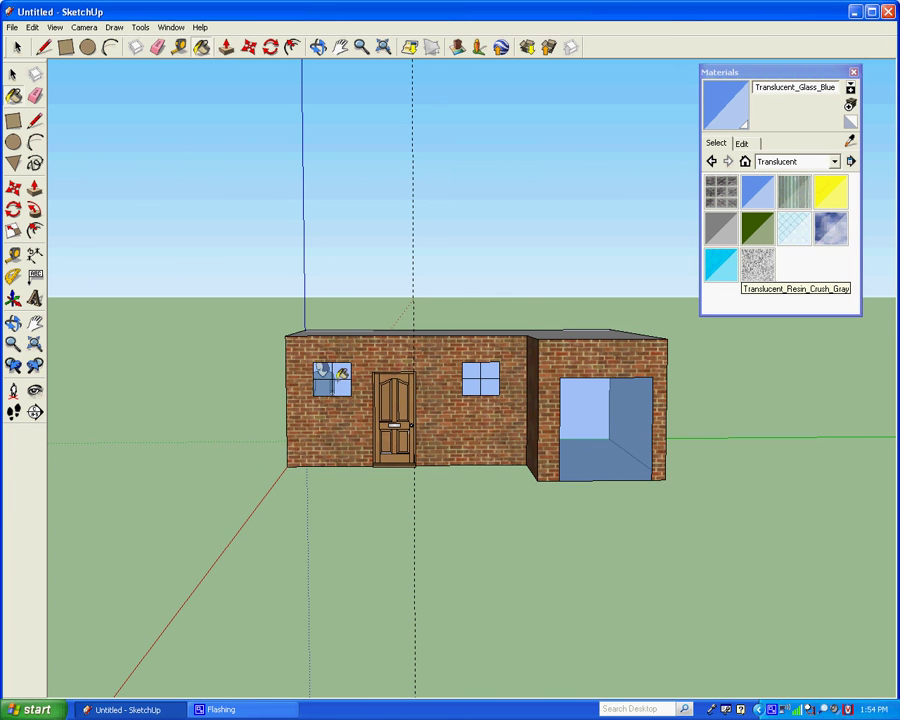
pyautogui.moveTo(352, 488); pyautogui.dragTo(340, 462, button='middle')
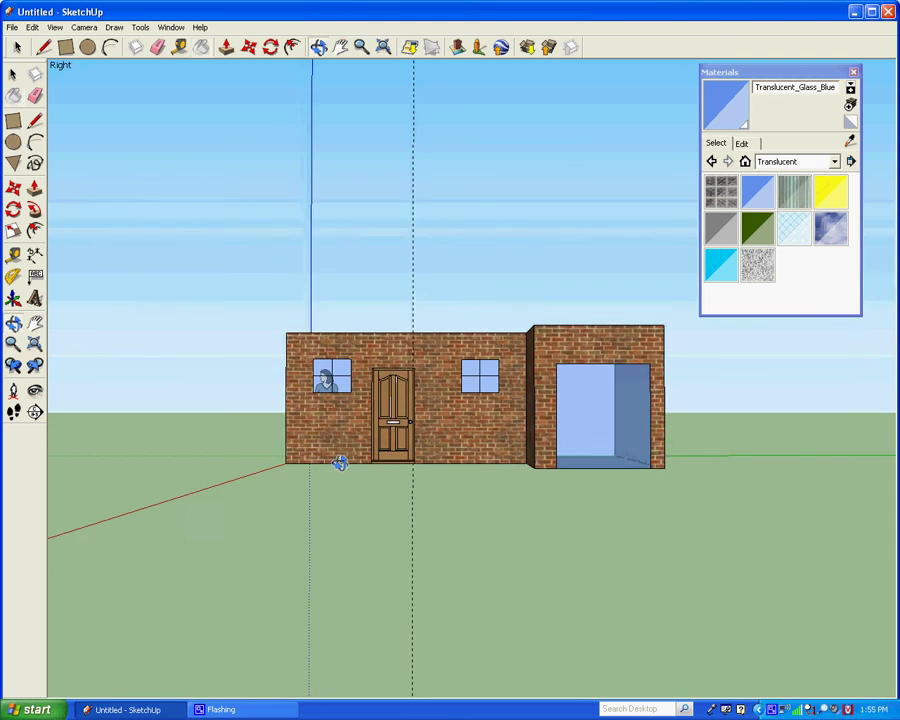
pyautogui.moveTo(340, 462); pyautogui.dragTo(347, 529)
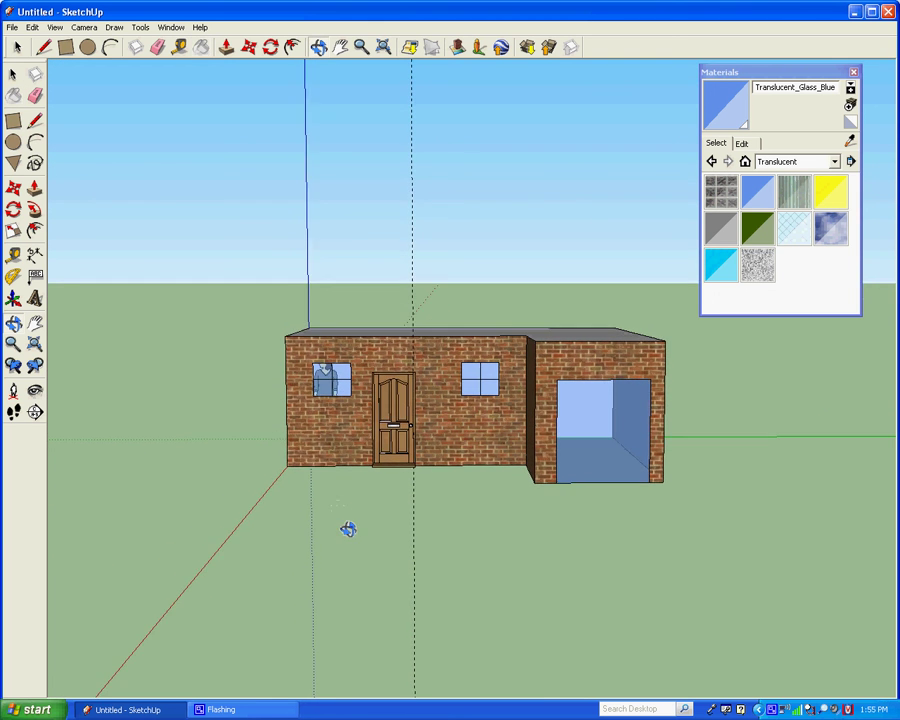
pyautogui.moveTo(347, 529); pyautogui.dragTo(348, 545, button='middle')
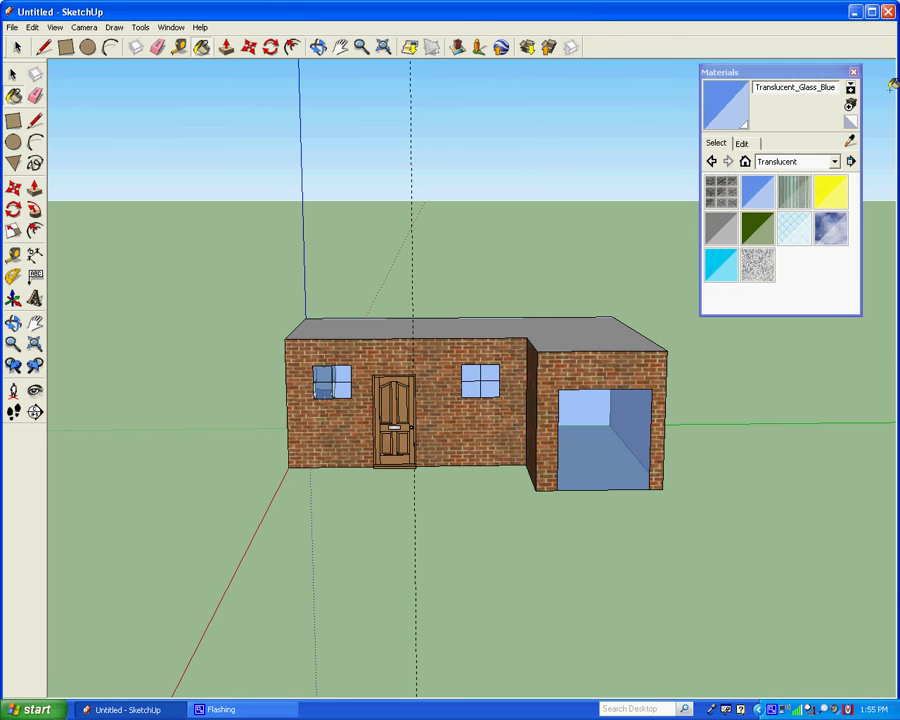
pyautogui.click(853, 73)
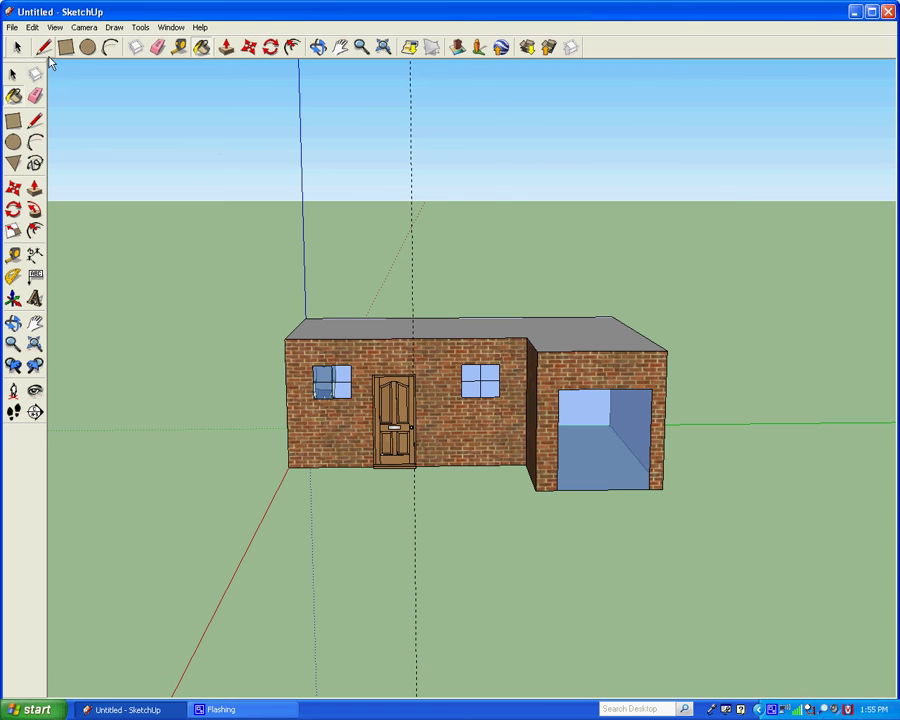
# Step: From a side elevation, draw a vertical centre line and sloped lines to both wall-top corners
pyautogui.click(17, 47)
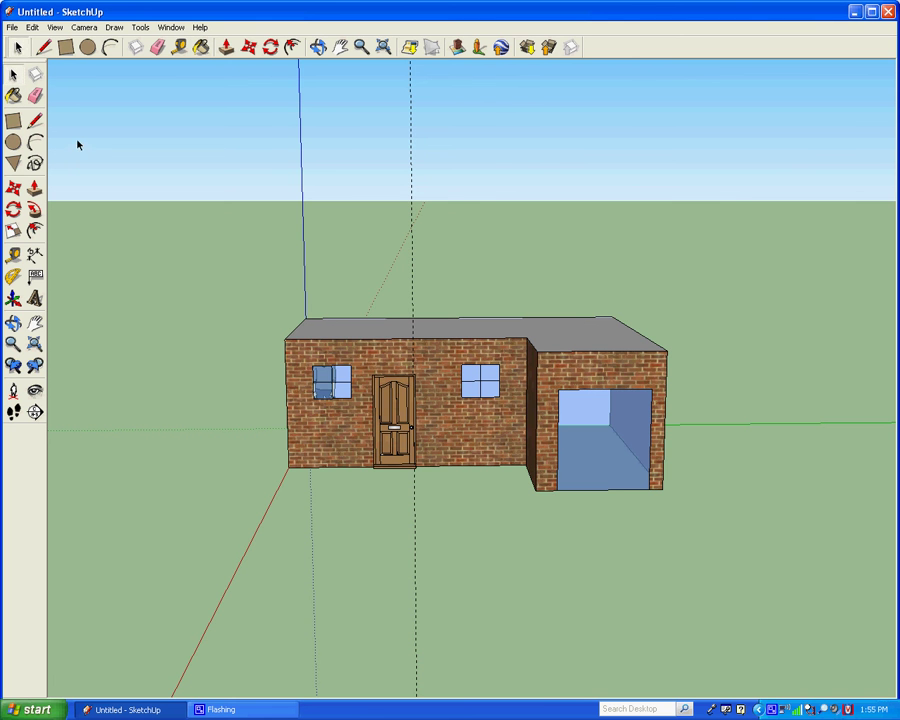
pyautogui.moveTo(78, 145)
pyautogui.mouseDown(button='middle')
pyautogui.moveTo(141, 215)
pyautogui.moveTo(358, 239)
pyautogui.moveTo(436, 227)
pyautogui.mouseUp(button='middle')
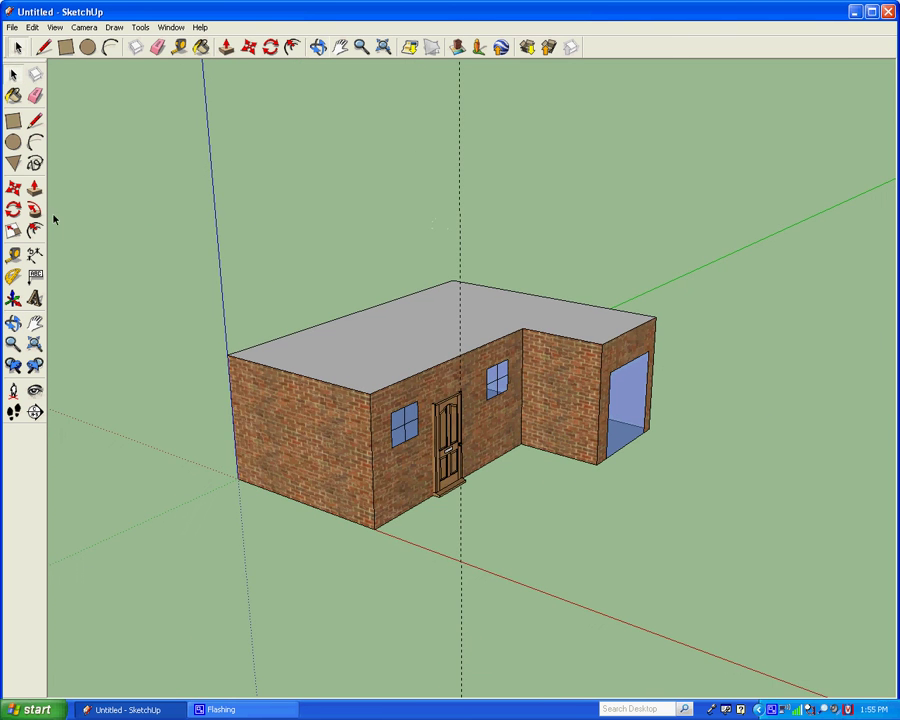
pyautogui.moveTo(54, 219)
pyautogui.mouseDown(button='middle')
pyautogui.moveTo(157, 239)
pyautogui.moveTo(333, 207)
pyautogui.moveTo(364, 189)
pyautogui.moveTo(282, 390)
pyautogui.moveTo(253, 327)
pyautogui.moveTo(255, 293)
pyautogui.moveTo(260, 318)
pyautogui.moveTo(231, 319)
pyautogui.mouseUp(button='middle')
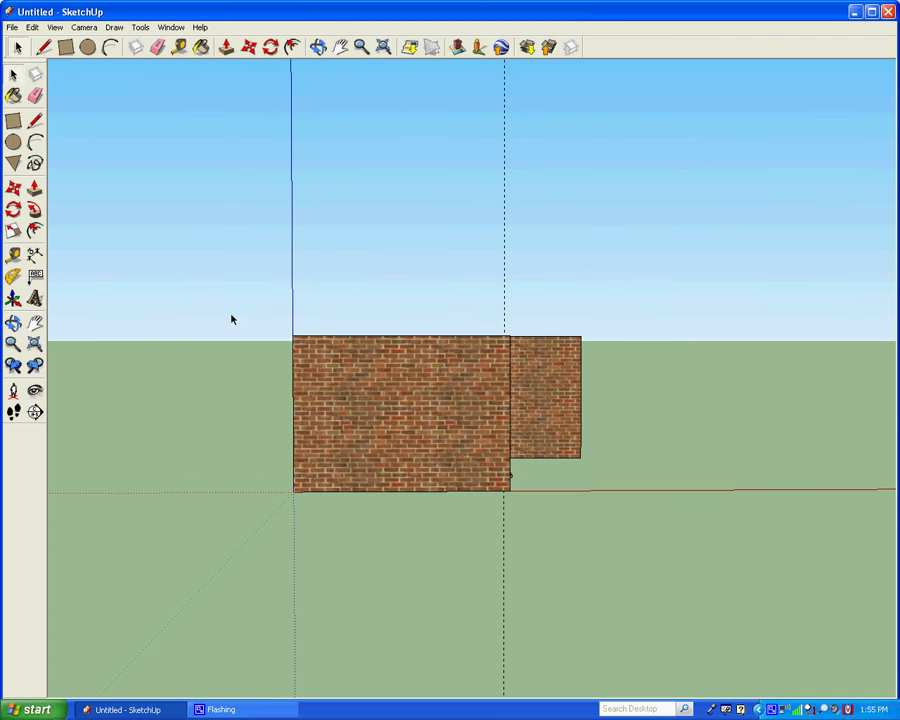
pyautogui.click(45, 47)
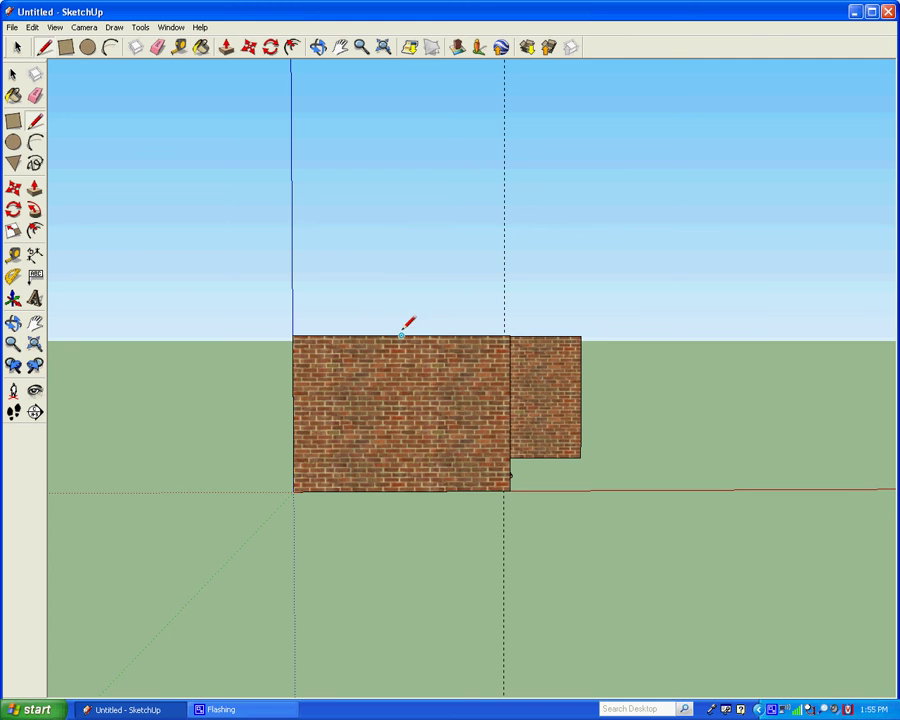
pyautogui.click(401, 335)
pyautogui.click(509, 334)
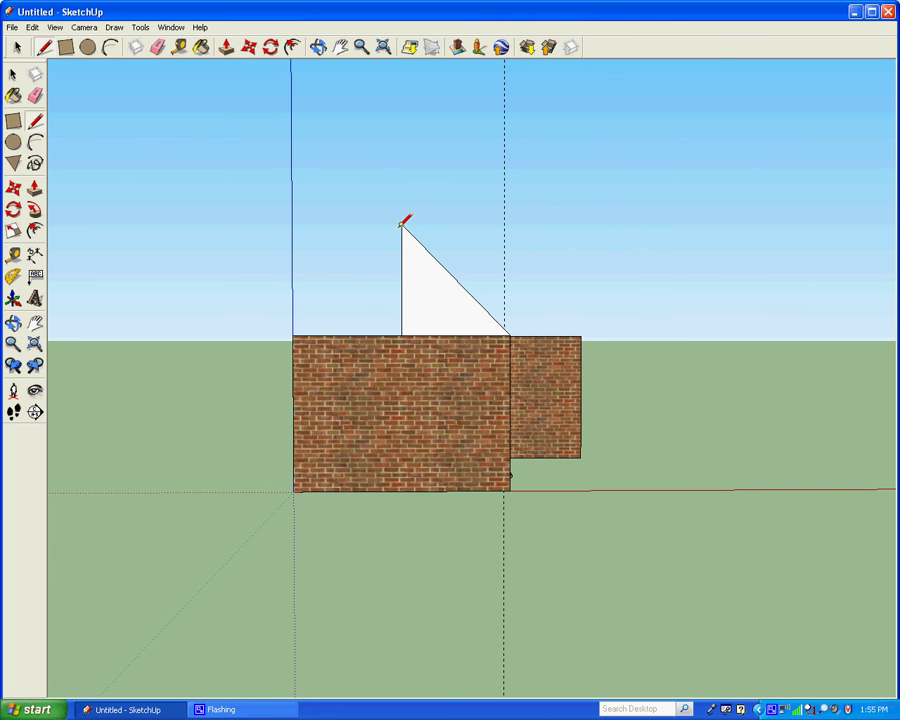
pyautogui.click(401, 225)
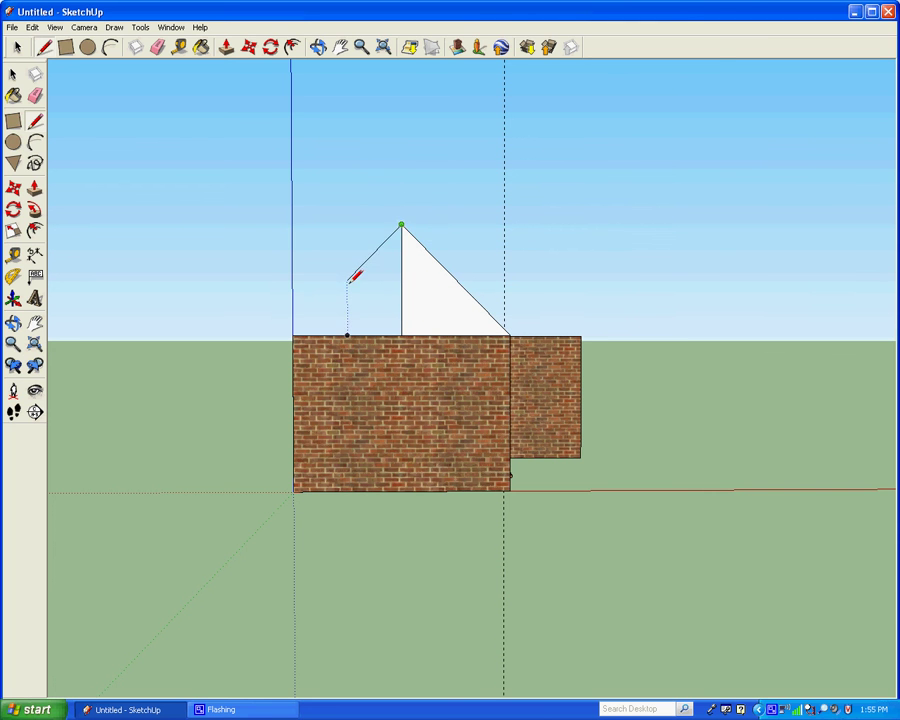
pyautogui.click(293, 335)
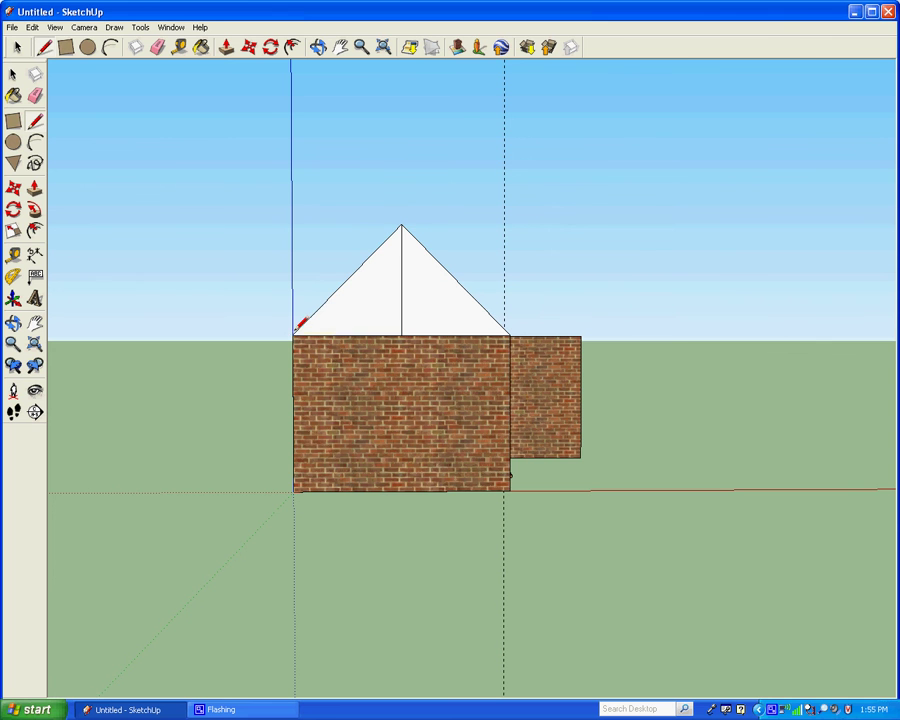
# Step: Erase the gable's vertical centre line to merge the halves into one triangle
pyautogui.click(158, 50)
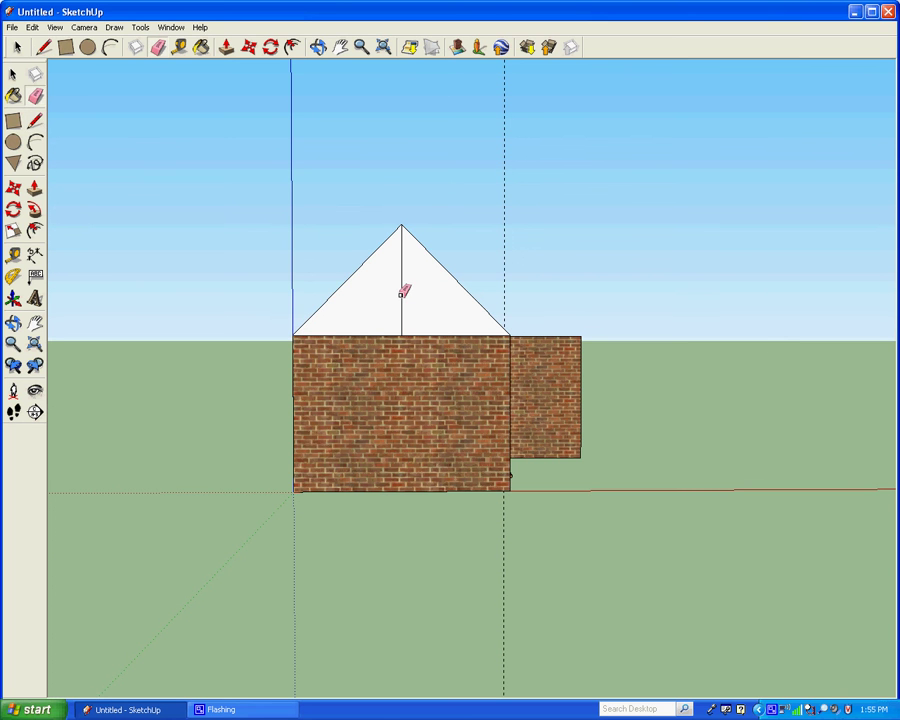
pyautogui.click(401, 293)
pyautogui.moveTo(456, 220)
pyautogui.mouseDown(button='middle')
pyautogui.moveTo(255, 331)
pyautogui.moveTo(137, 275)
pyautogui.moveTo(639, 304)
pyautogui.moveTo(398, 312)
pyautogui.mouseUp(button='middle')
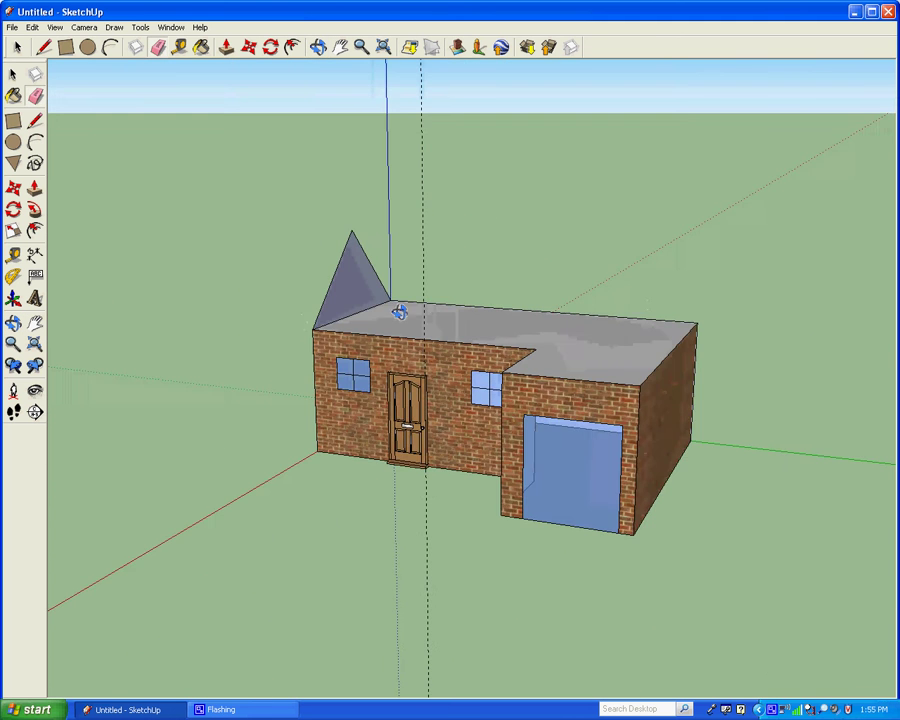
pyautogui.moveTo(632, 263); pyautogui.dragTo(458, 301, button='middle')
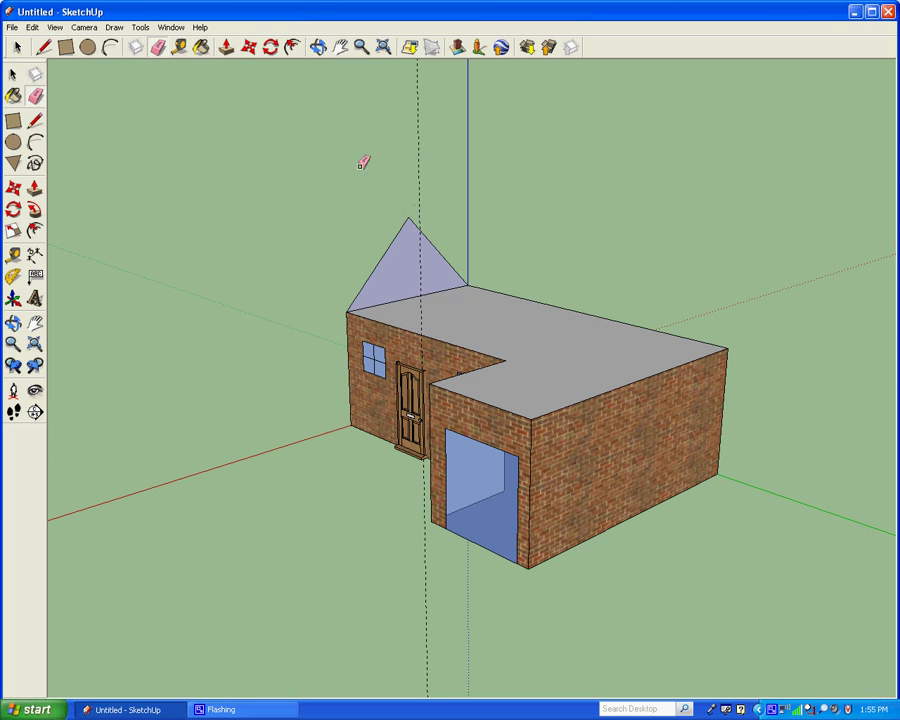
# Step: Push the gable triangle along the main block to form the pitched roof
pyautogui.click(227, 47)
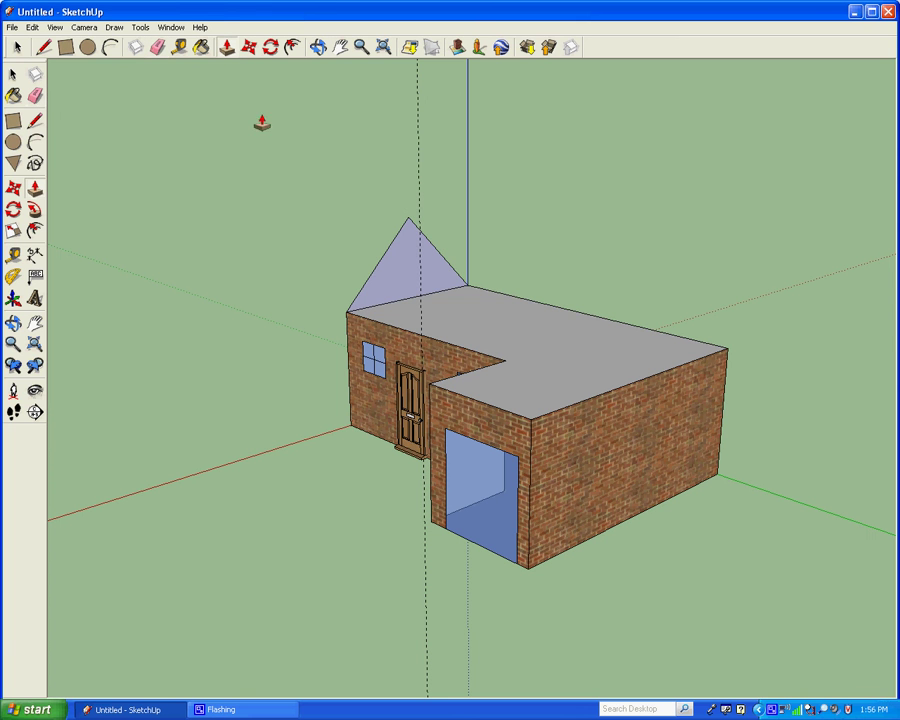
pyautogui.moveTo(404, 278); pyautogui.dragTo(557, 360)
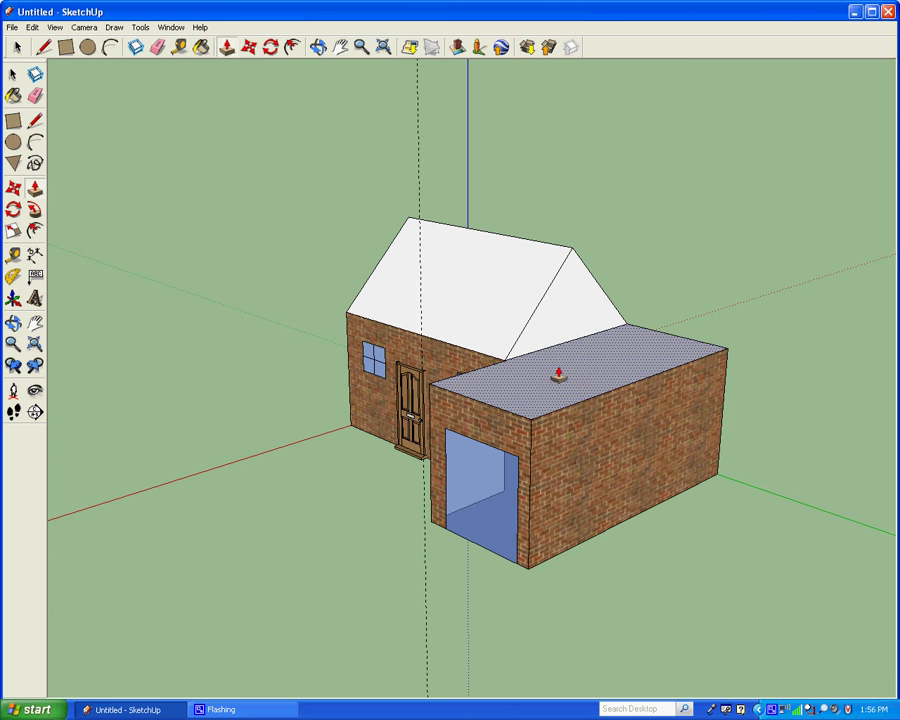
pyautogui.moveTo(233, 185)
pyautogui.mouseDown(button='middle')
pyautogui.moveTo(201, 168)
pyautogui.moveTo(474, 187)
pyautogui.moveTo(581, 114)
pyautogui.moveTo(584, 80)
pyautogui.moveTo(571, 124)
pyautogui.moveTo(581, 243)
pyautogui.moveTo(573, 189)
pyautogui.moveTo(573, 215)
pyautogui.mouseUp(button='middle')
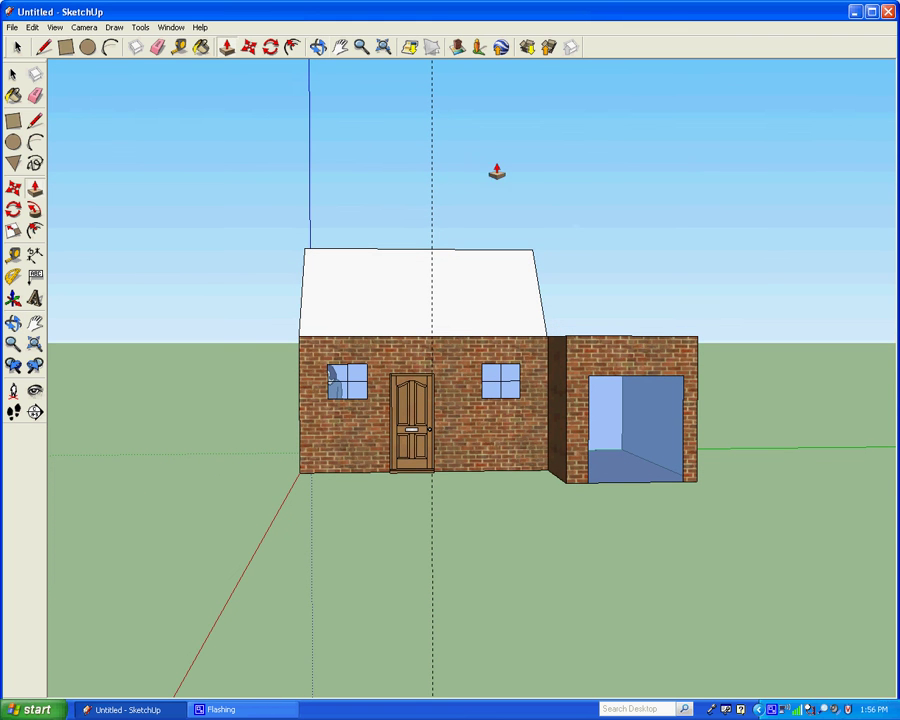
# Step: Select the dark GAF shingle material from the Roofing category in the Materials panel
pyautogui.click(172, 30)
pyautogui.click(176, 72)
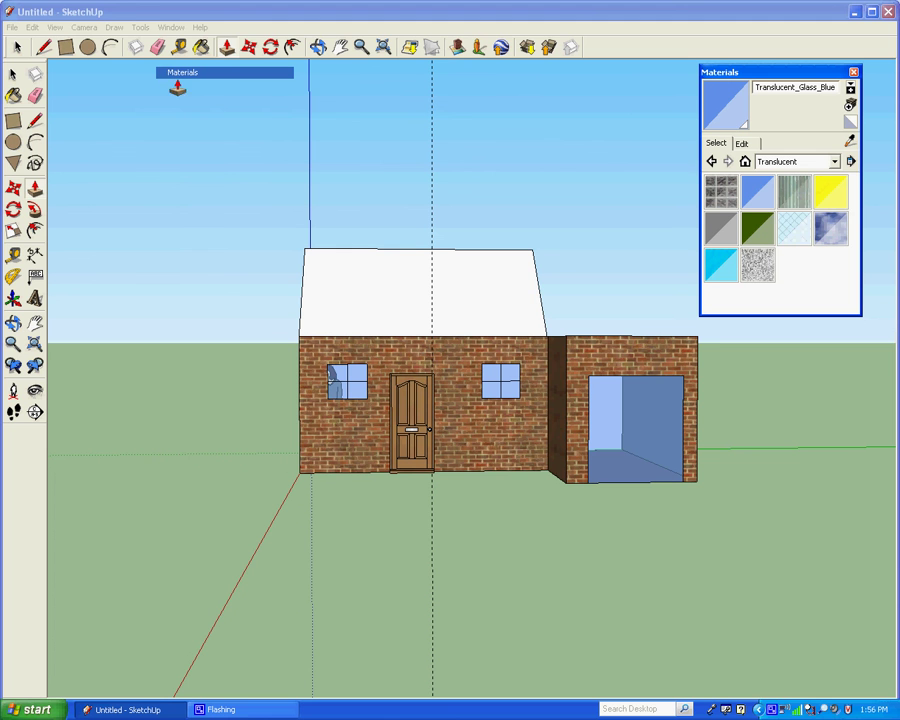
pyautogui.click(837, 167)
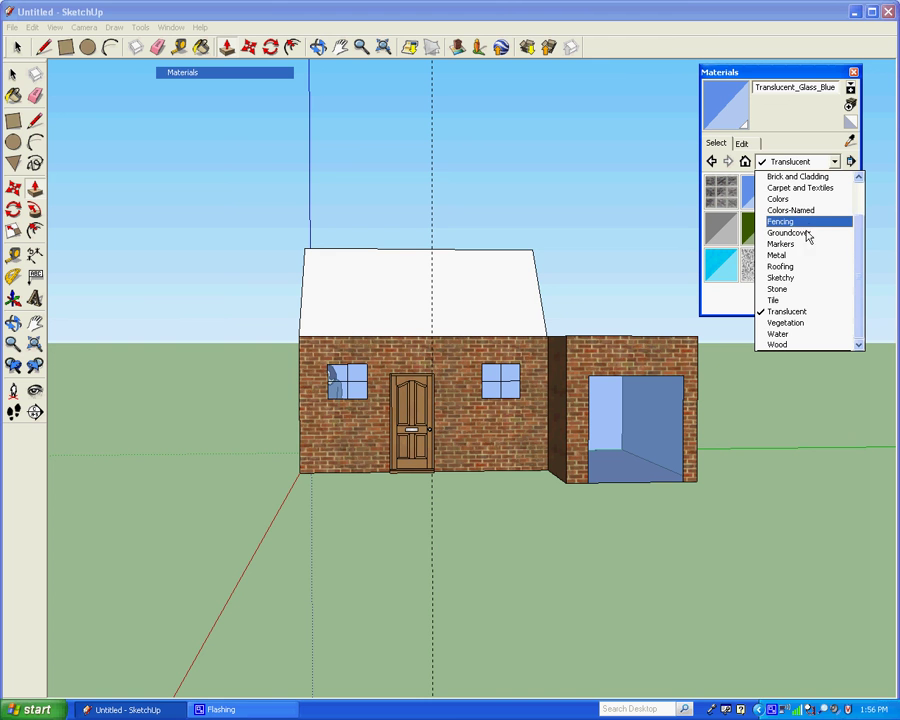
pyautogui.click(797, 268)
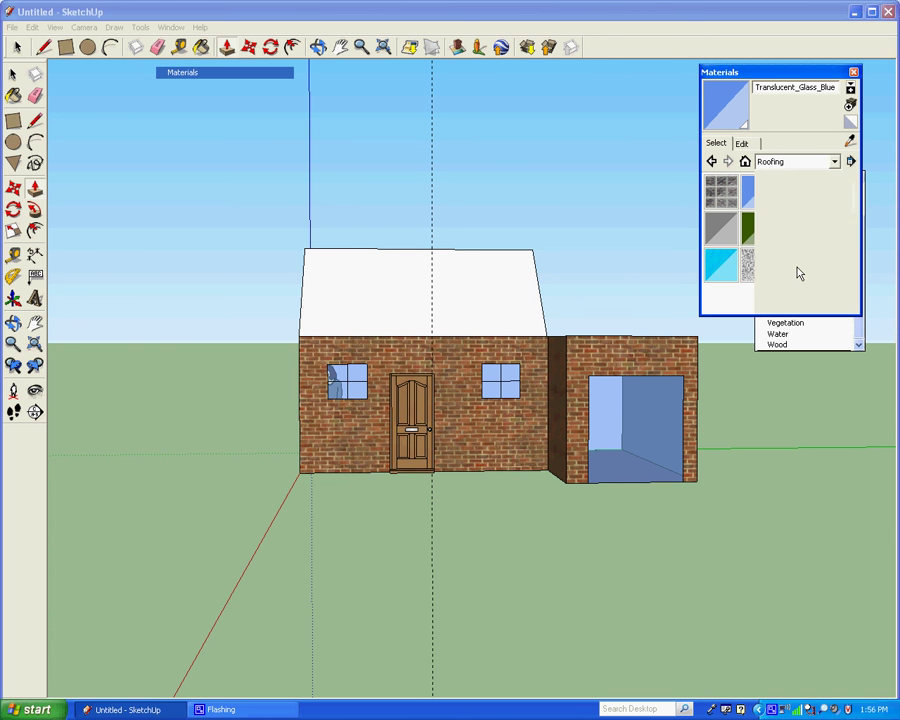
pyautogui.click(792, 193)
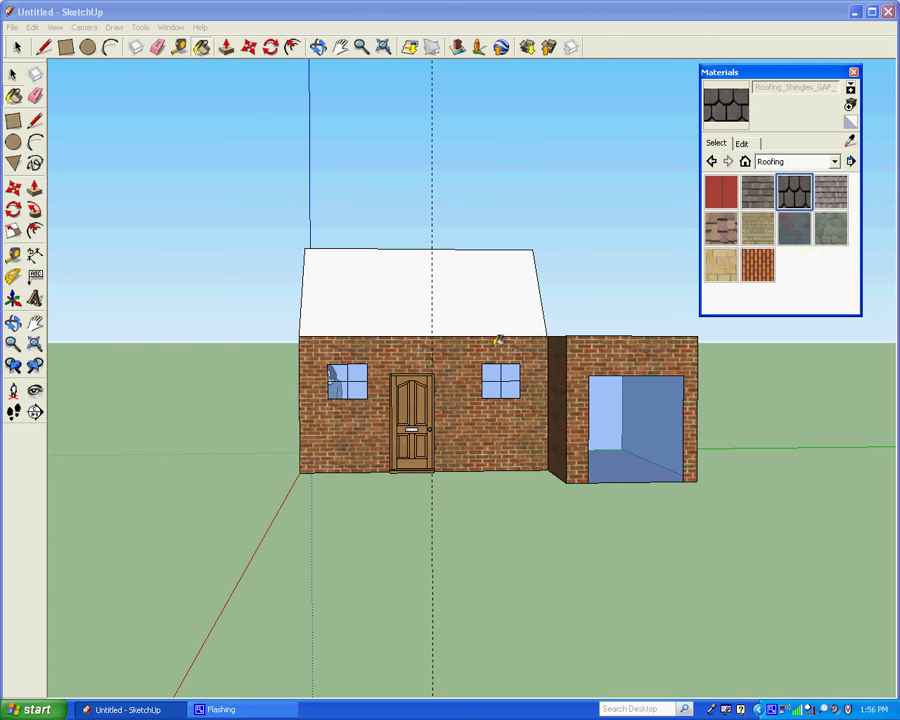
# Step: Paint the front roof slope, flat garage roof and gable face with shingles
pyautogui.click(471, 295)
pyautogui.moveTo(601, 293)
pyautogui.mouseDown(button='middle')
pyautogui.moveTo(496, 306)
pyautogui.moveTo(261, 402)
pyautogui.mouseUp(button='middle')
pyautogui.click(578, 348)
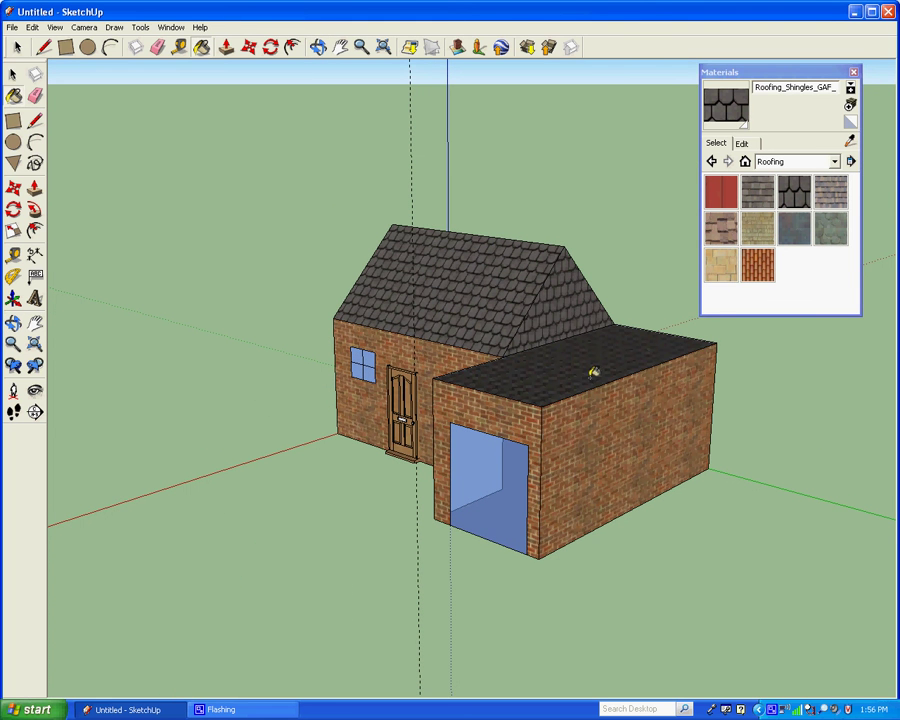
pyautogui.moveTo(635, 257)
pyautogui.mouseDown(button='middle')
pyautogui.moveTo(458, 345)
pyautogui.moveTo(442, 293)
pyautogui.mouseUp(button='middle')
pyautogui.click(627, 290)
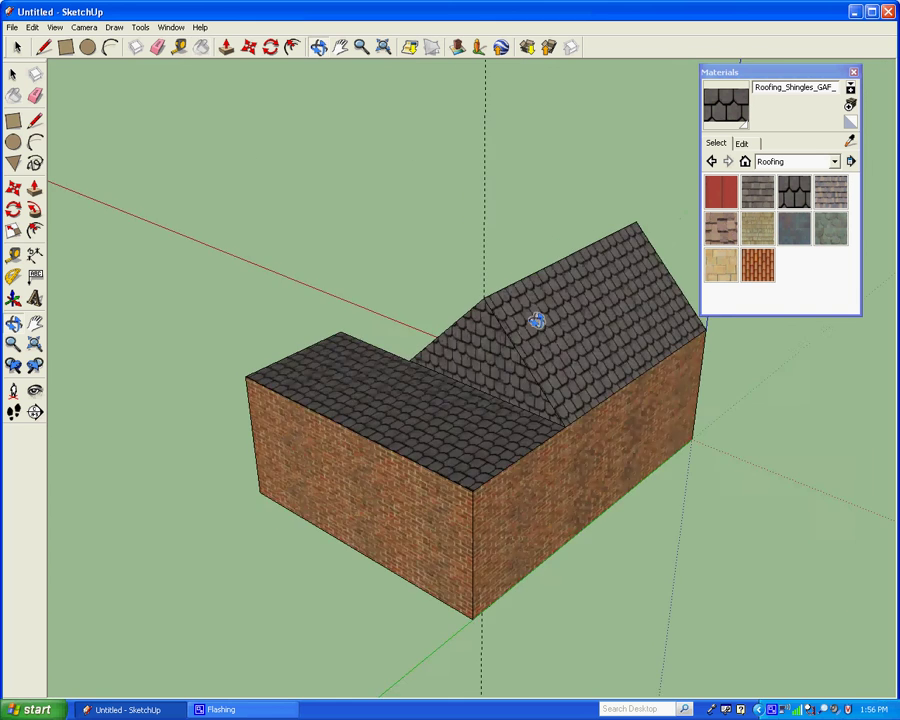